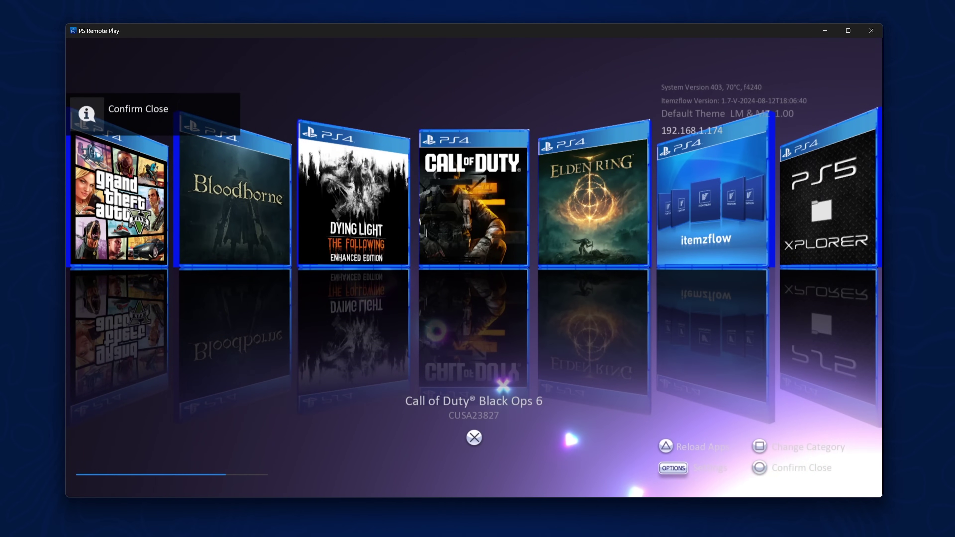
# Browse the game shelf and look over Call of Duty's detail options, then return to the shelf
pyautogui.press('Right')
pyautogui.press('Right')
pyautogui.press('Left')
pyautogui.press('Left')
pyautogui.press('Left')
pyautogui.press('Left')
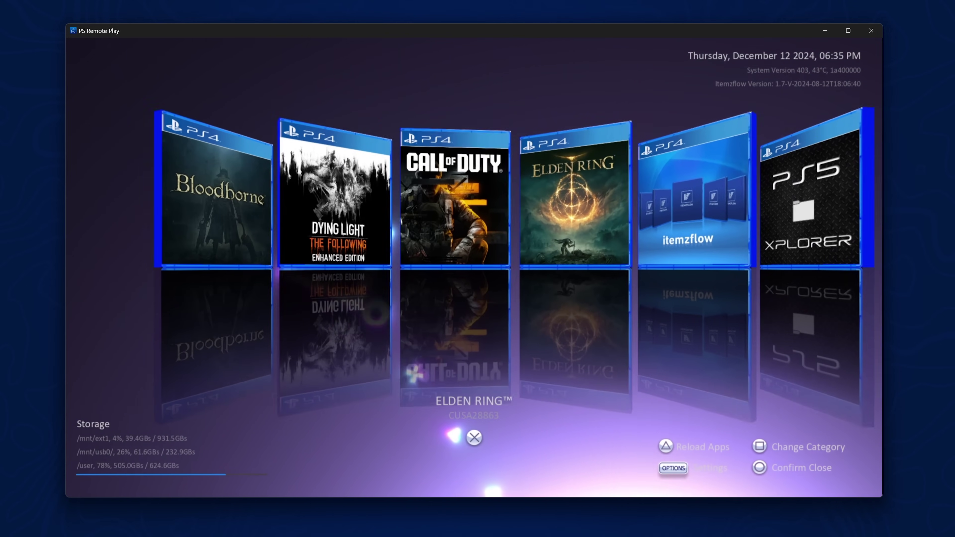
pyautogui.press('Right')
pyautogui.press('Right')
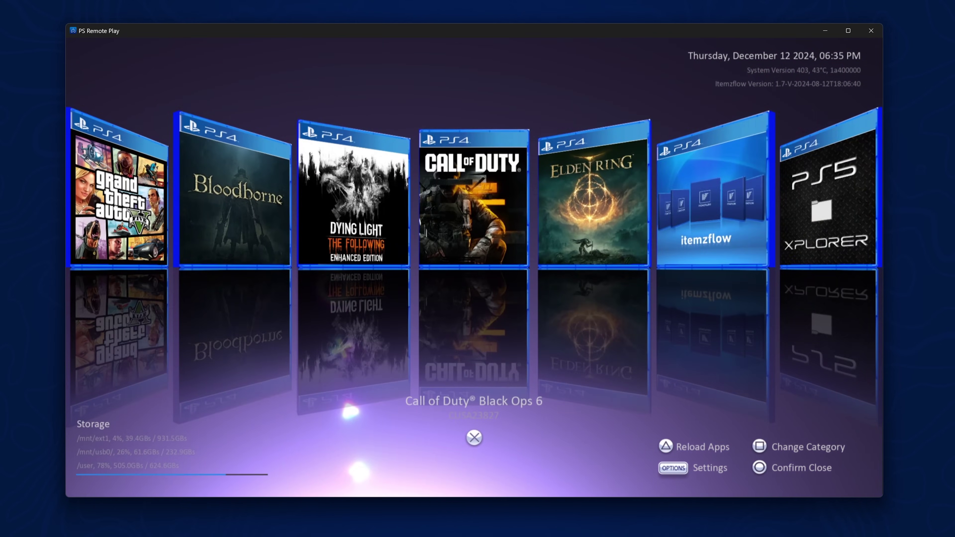
pyautogui.press('Return')
pyautogui.press('Down')
pyautogui.press('Right')
pyautogui.press('Up')
pyautogui.press('Left')
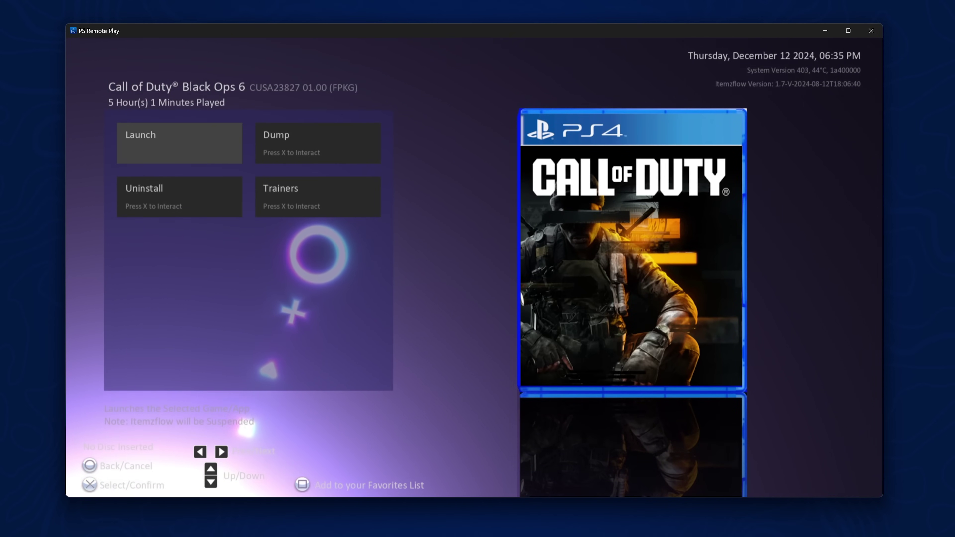
pyautogui.press('Escape')
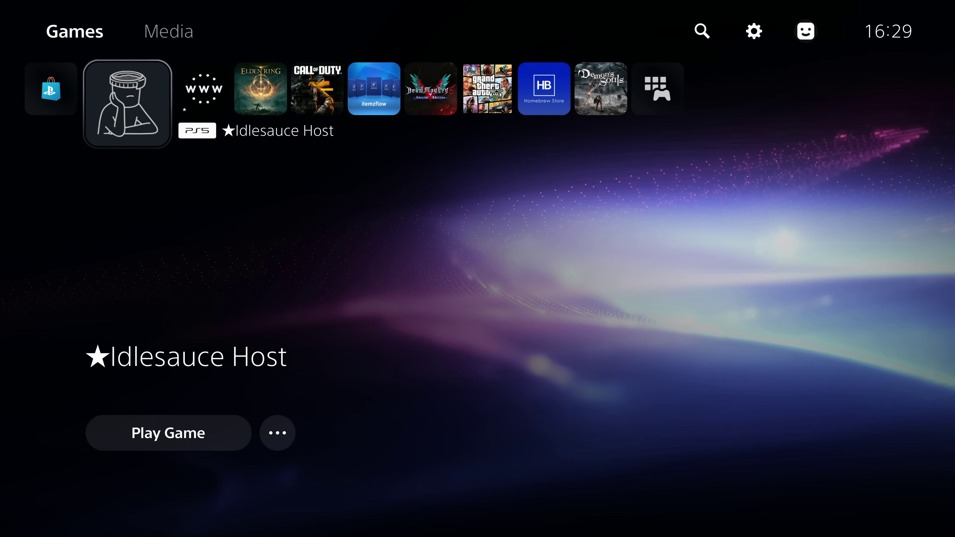
# Go to Settings > System > Remote Play and reach Enable Remote Play
pyautogui.press('Up')
pyautogui.press('Right')
pyautogui.press('Right')
pyautogui.press('Right')
pyautogui.press('Return')
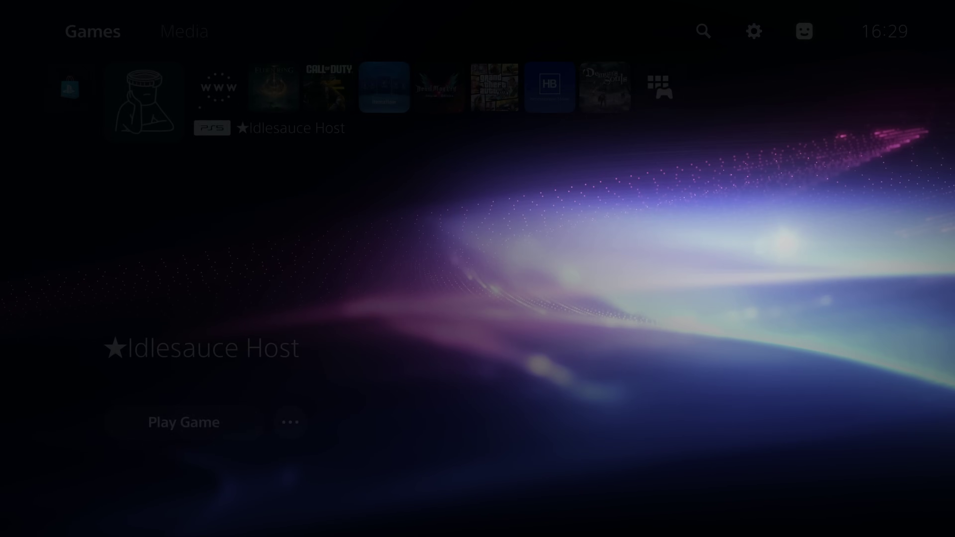
pyautogui.press('Down')
pyautogui.press('Down')
pyautogui.press('Down')
pyautogui.press('Down')
pyautogui.press('Down')
pyautogui.press('Return')
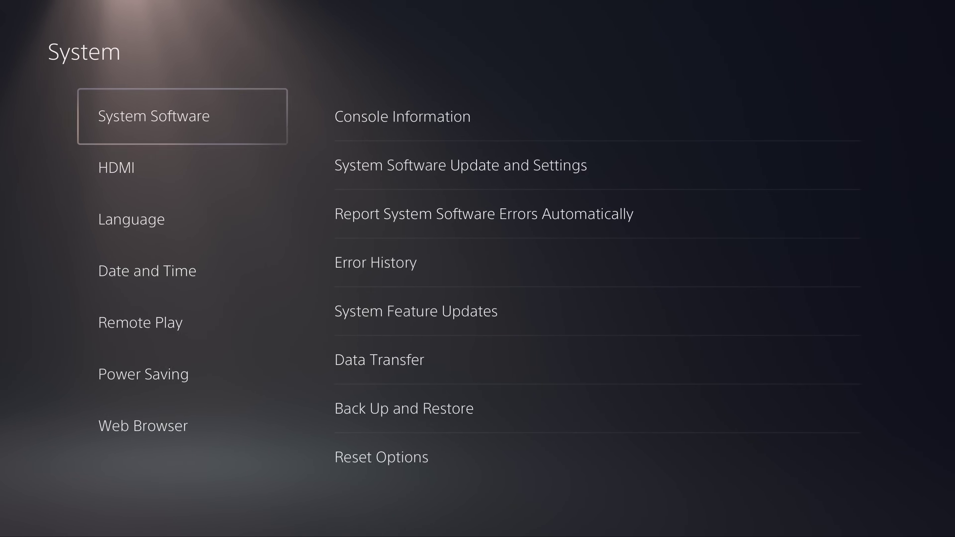
pyautogui.press('Down')
pyautogui.press('Down')
pyautogui.press('Down')
pyautogui.press('Down')
pyautogui.press('Return')
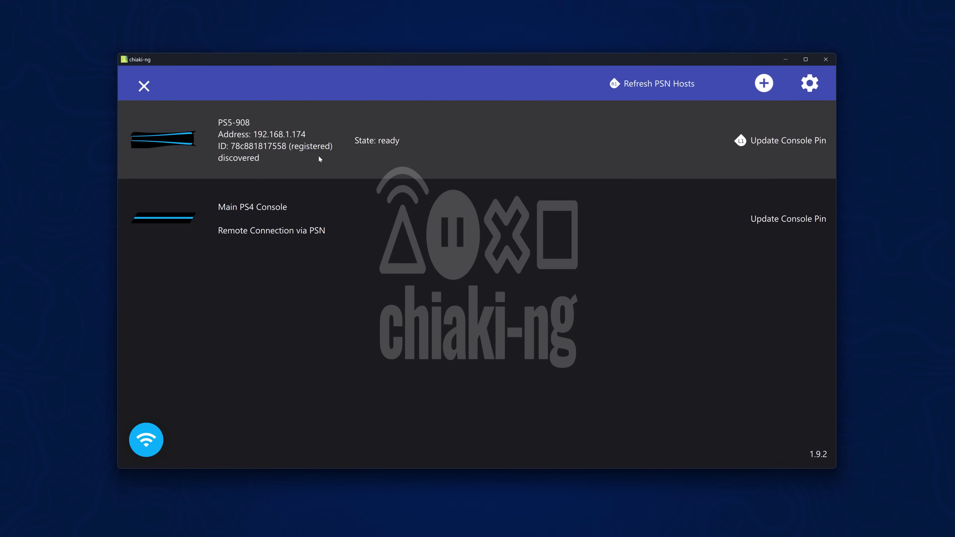
# Connect to the PS5-908 host, move the stream window up-left, and go to the Media tab
pyautogui.click(336, 160)
pyautogui.moveTo(497, 60); pyautogui.dragTo(438, 37)
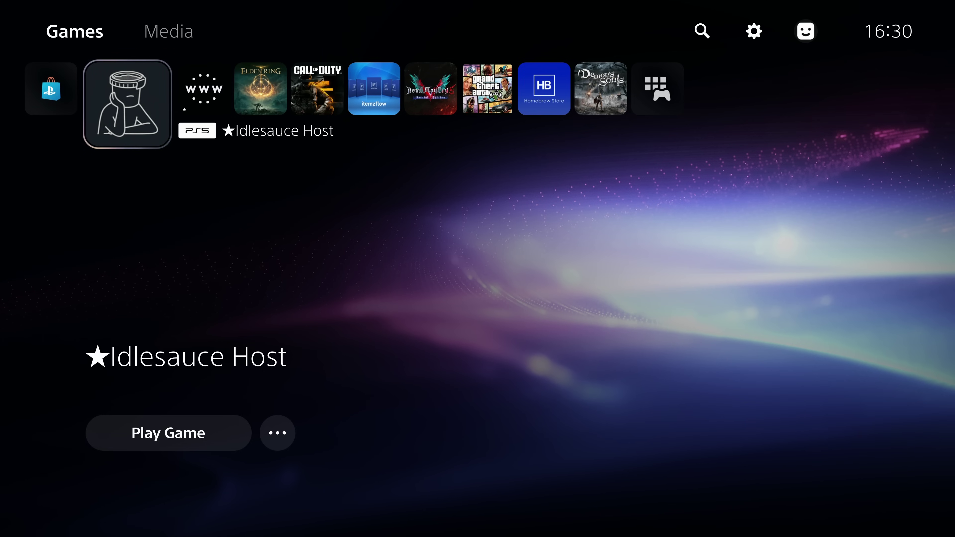
pyautogui.press('Right')
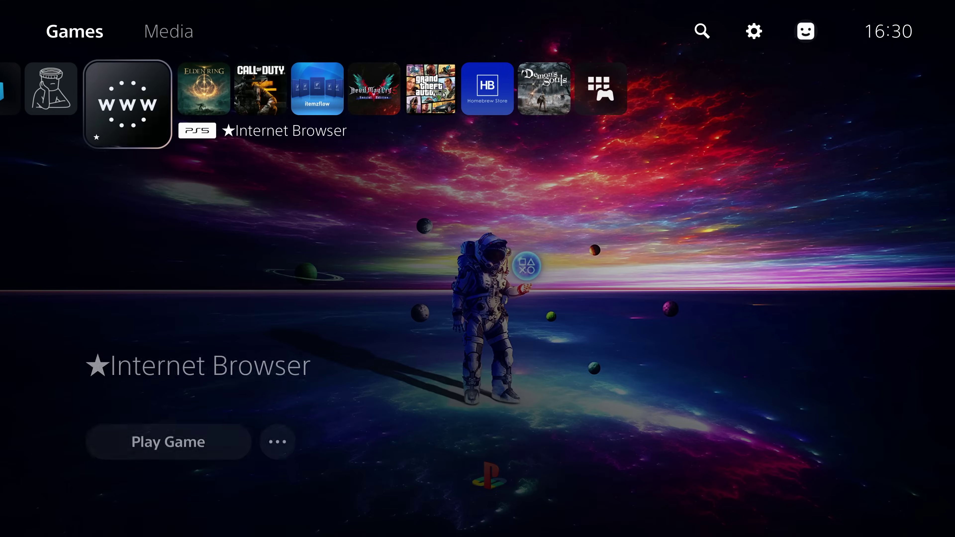
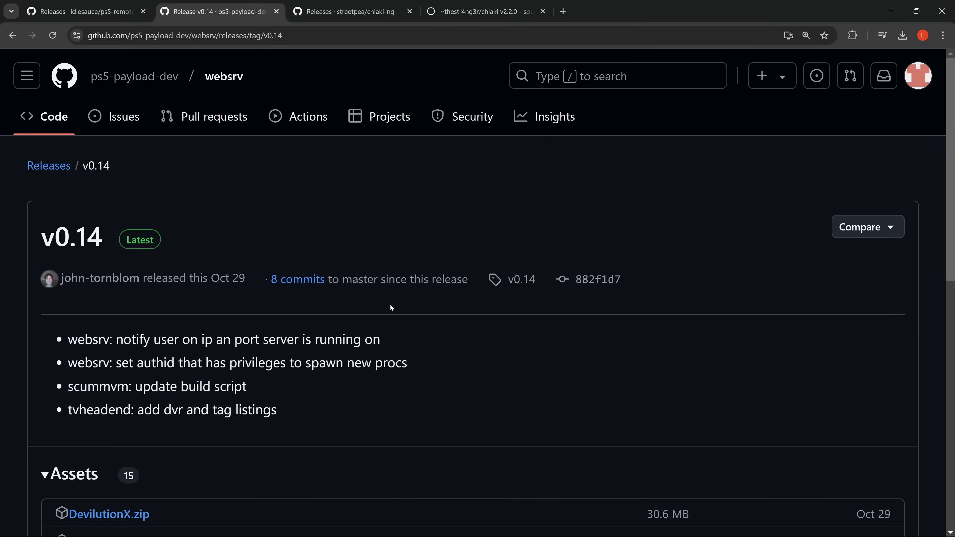
# Scroll the websrv v0.14 Assets list and highlight the HOMEBREWLOADER01.pkg and OffAct.zip links
pyautogui.scroll(-10, 391, 307)
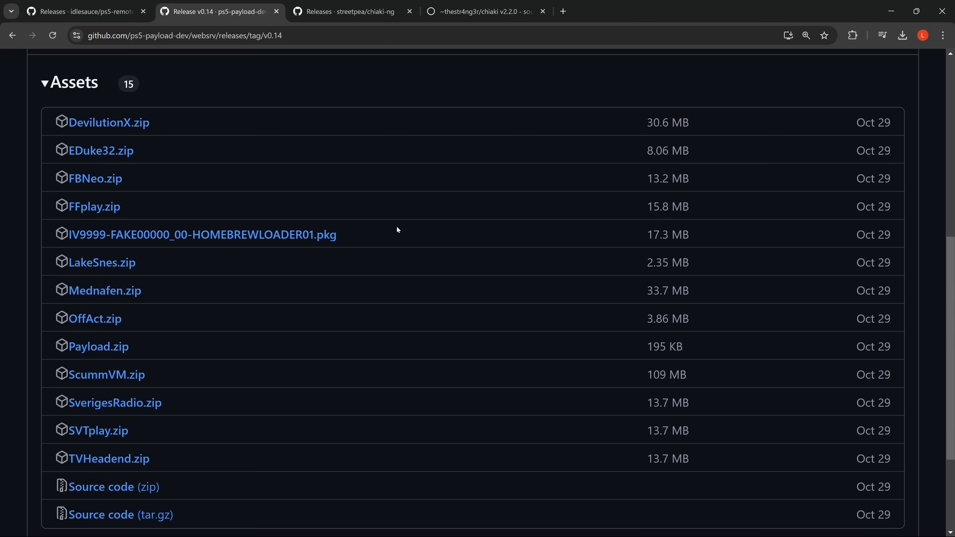
pyautogui.moveTo(340, 235); pyautogui.dragTo(58, 239)
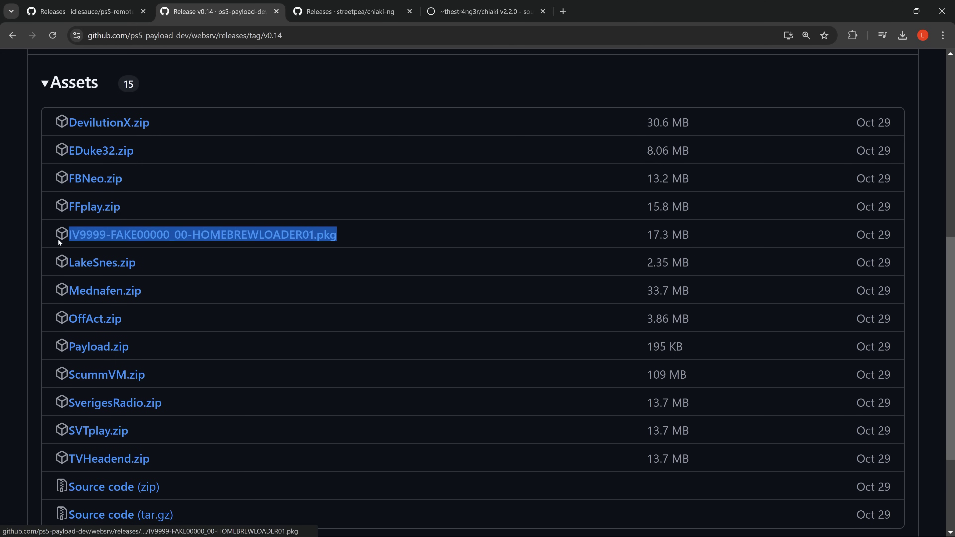
pyautogui.scroll(-3, 282, 239)
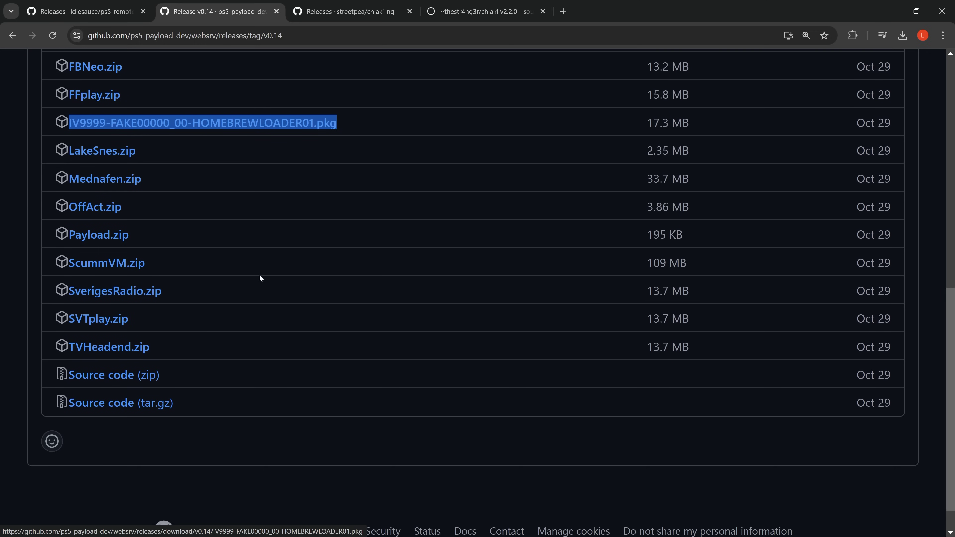
pyautogui.moveTo(170, 213); pyautogui.dragTo(68, 204)
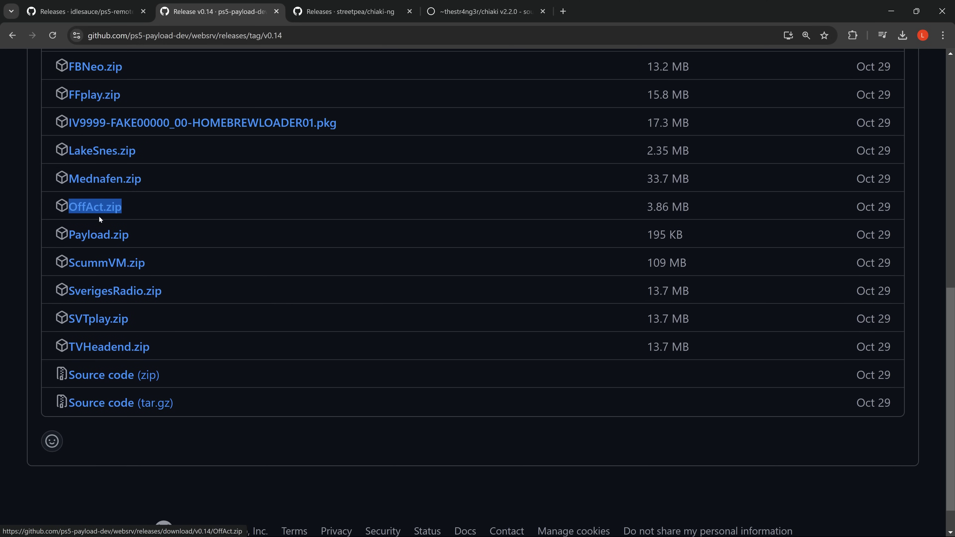
pyautogui.scroll(13, 449, 187)
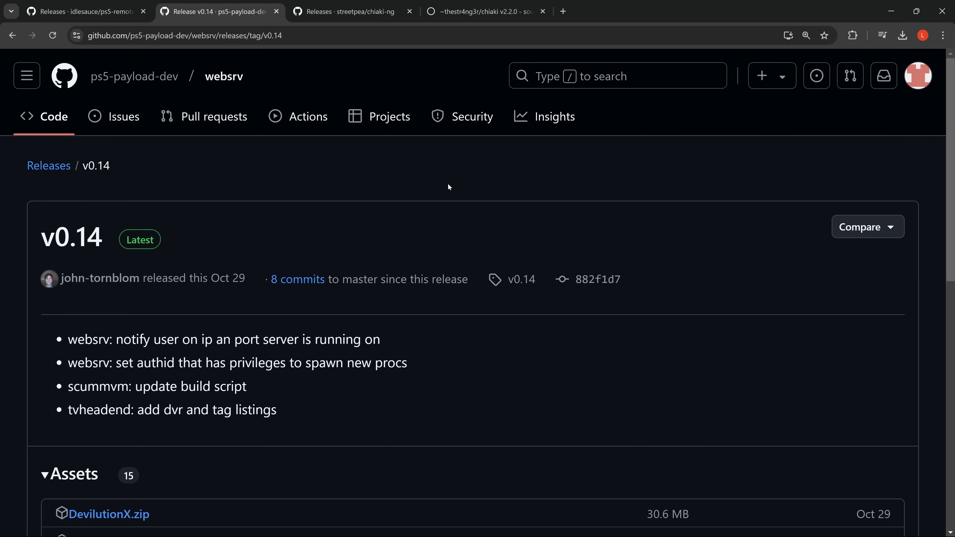
# Minimise the browser, launch FileZilla and quickconnect to 192.168.1.174:2121, accepting plain FTP
pyautogui.click(891, 11)
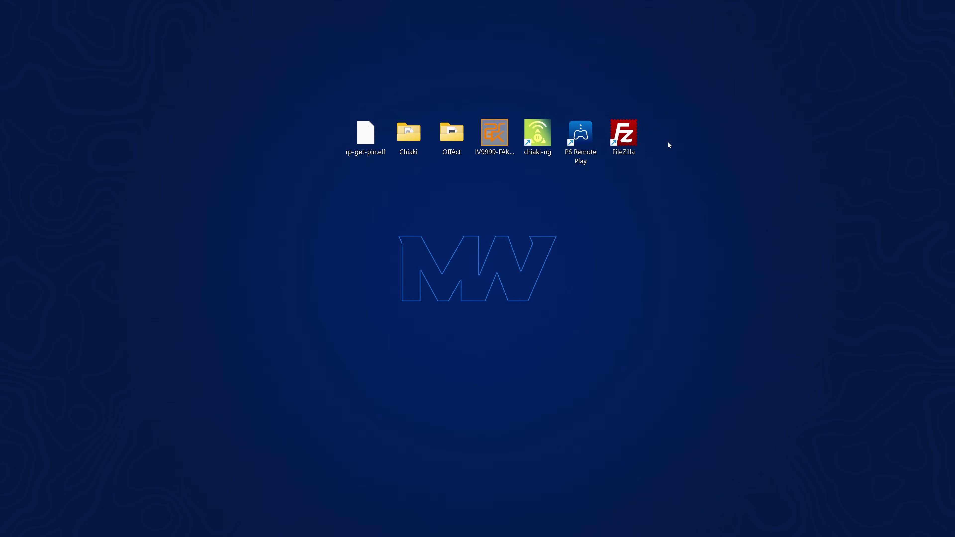
pyautogui.moveTo(693, 72); pyautogui.dragTo(638, 133)
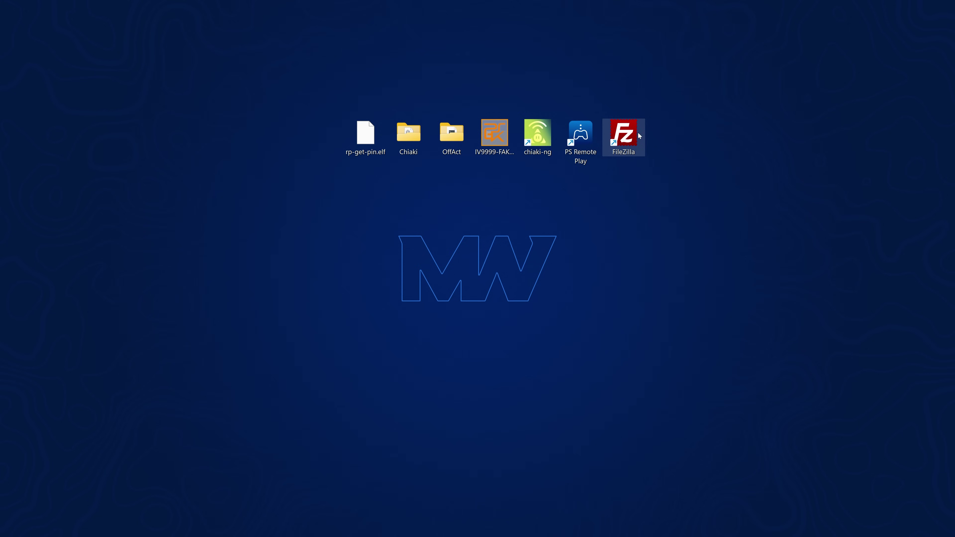
pyautogui.doubleClick(624, 138)
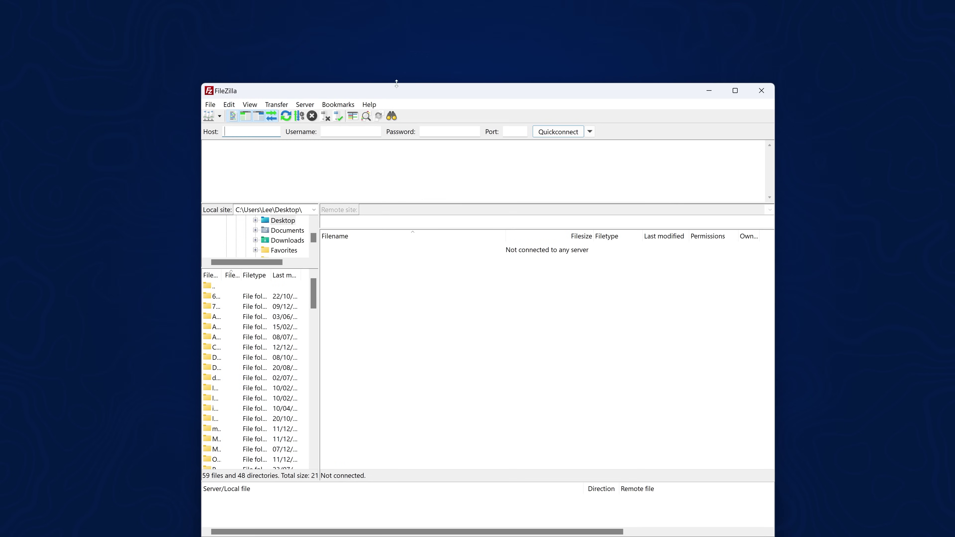
pyautogui.moveTo(420, 86); pyautogui.dragTo(431, 72)
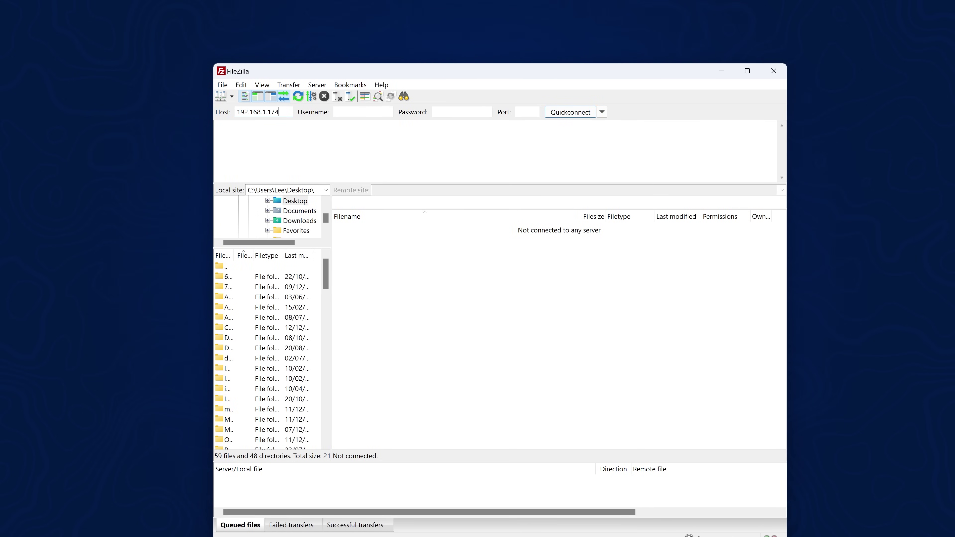
pyautogui.click(578, 117)
pyautogui.click(514, 359)
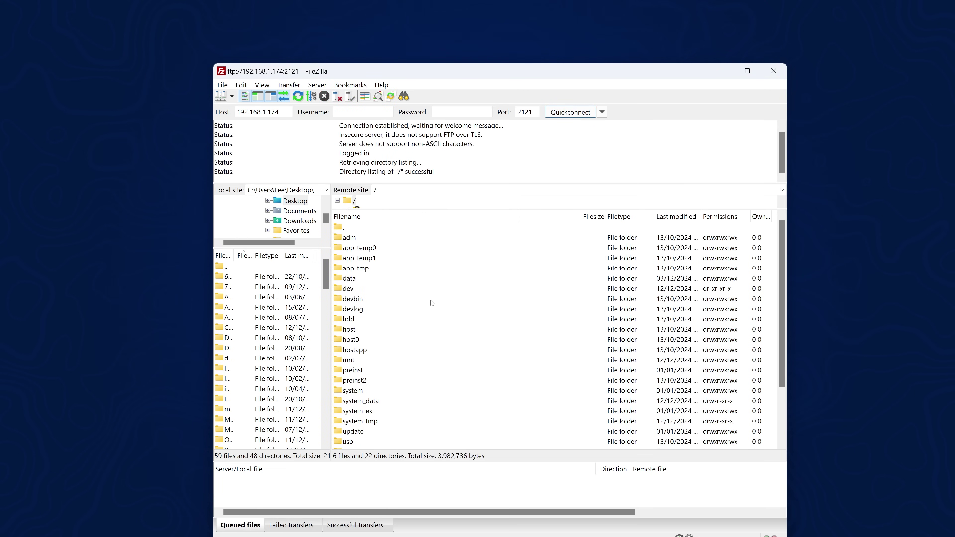
# Create a new 'homebrew' directory inside the remote /data folder
pyautogui.click(356, 279)
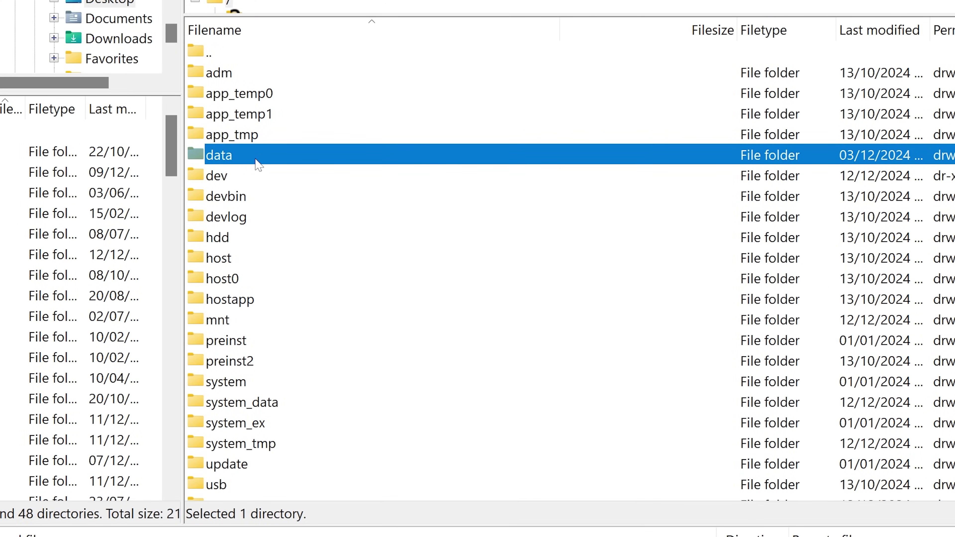
pyautogui.doubleClick(258, 164)
pyautogui.rightClick(286, 246)
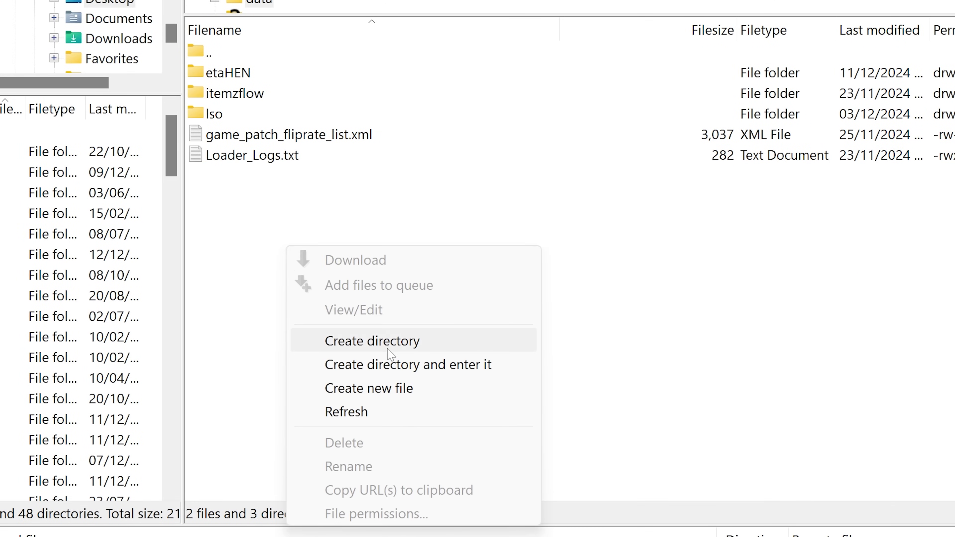
pyautogui.click(376, 339)
pyautogui.write('h')
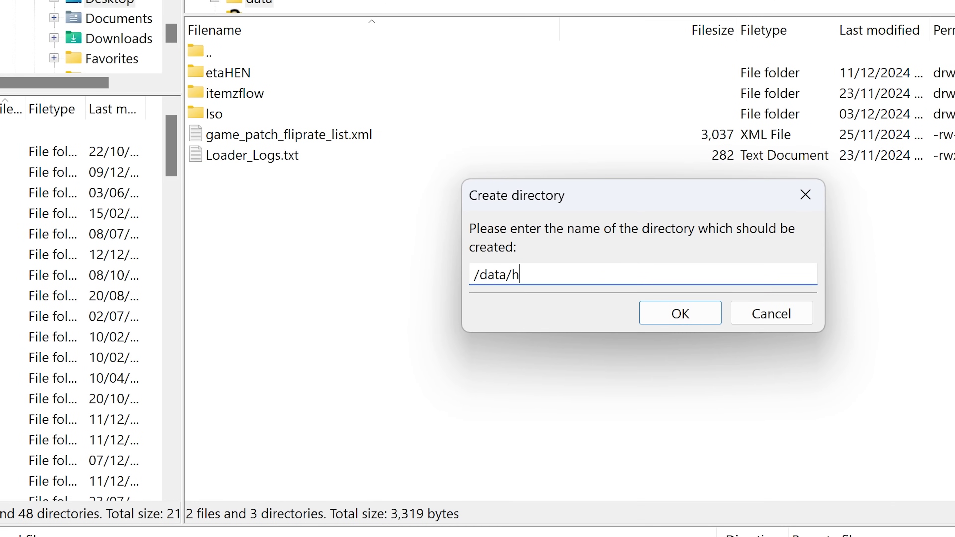
pyautogui.write('omebrew')
pyautogui.press('Return')
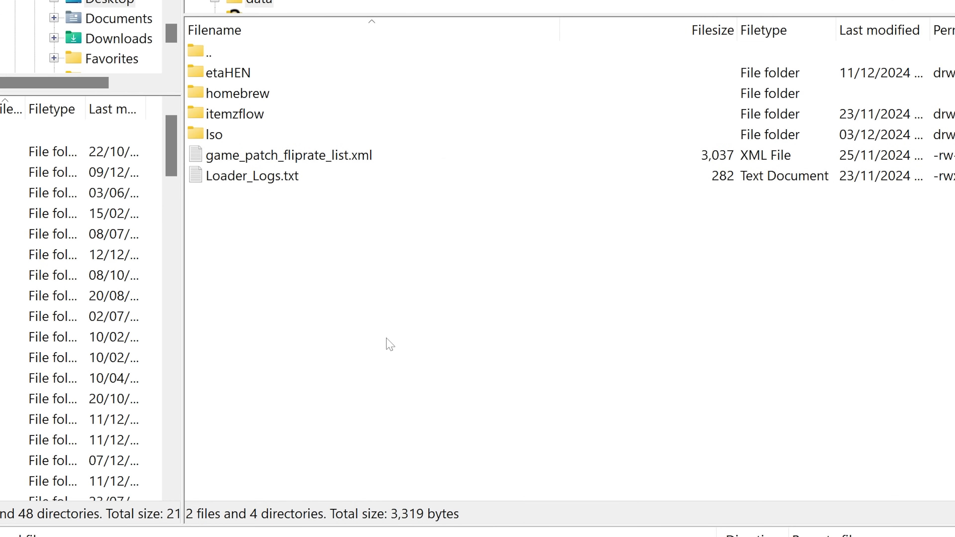
# Open /data/homebrew and upload the OffAct desktop folder into it
pyautogui.doubleClick(295, 98)
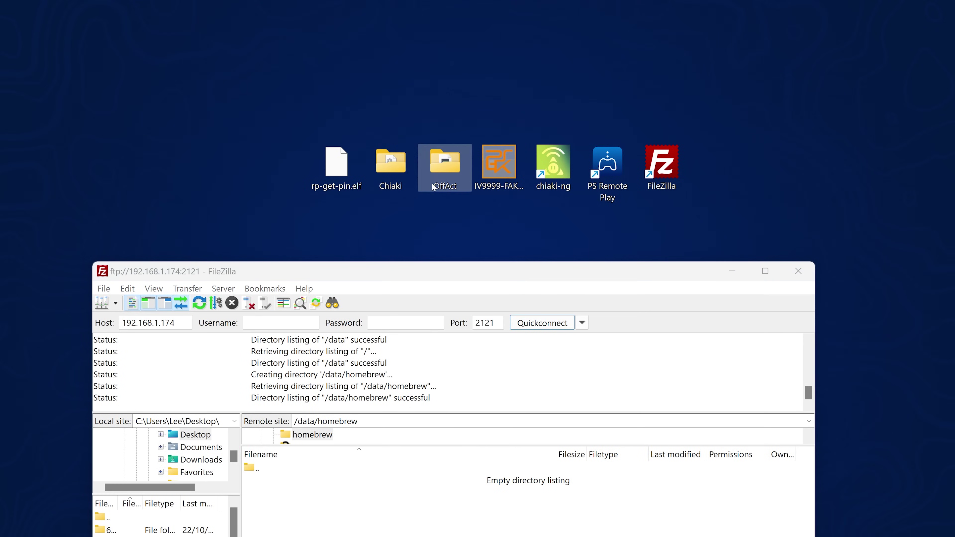
pyautogui.moveTo(433, 188)
pyautogui.mouseDown()
pyautogui.moveTo(358, 512)
pyautogui.moveTo(348, 520)
pyautogui.moveTo(450, 180)
pyautogui.moveTo(434, 178)
pyautogui.mouseUp()
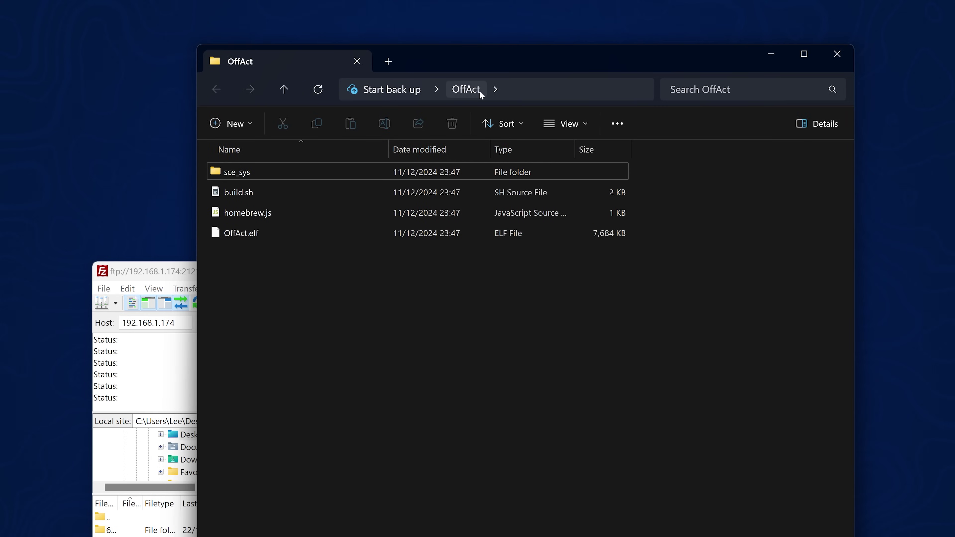
pyautogui.hotkey('ctrl', 'a')
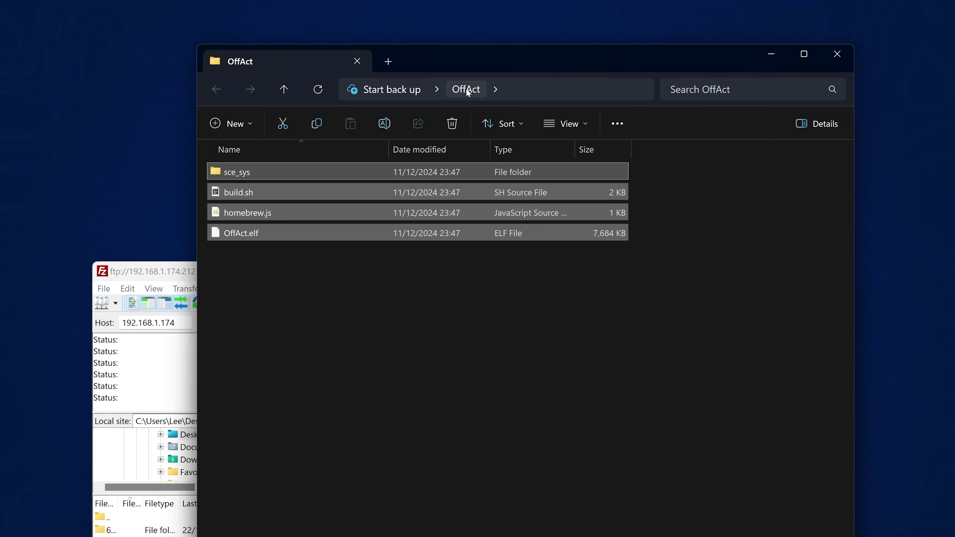
pyautogui.click(836, 53)
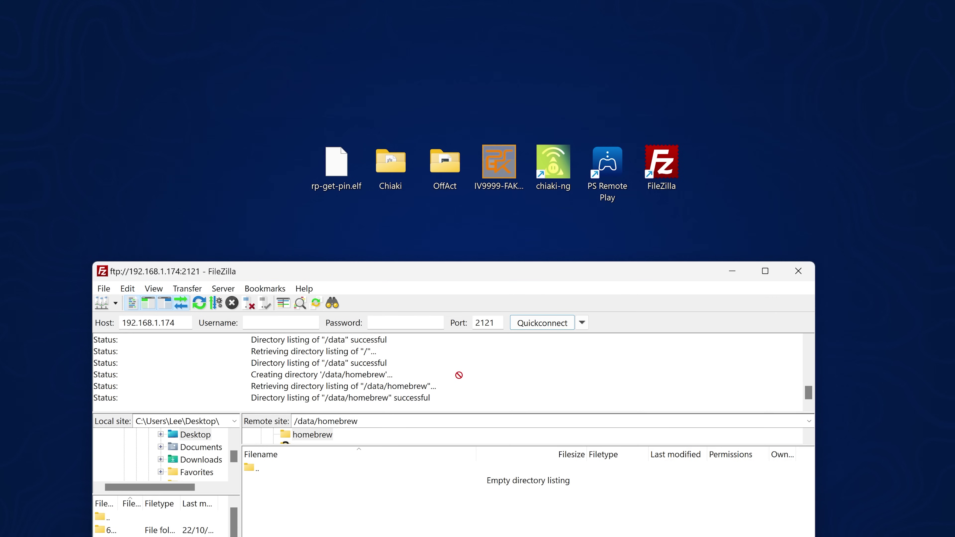
pyautogui.moveTo(459, 375); pyautogui.dragTo(360, 528)
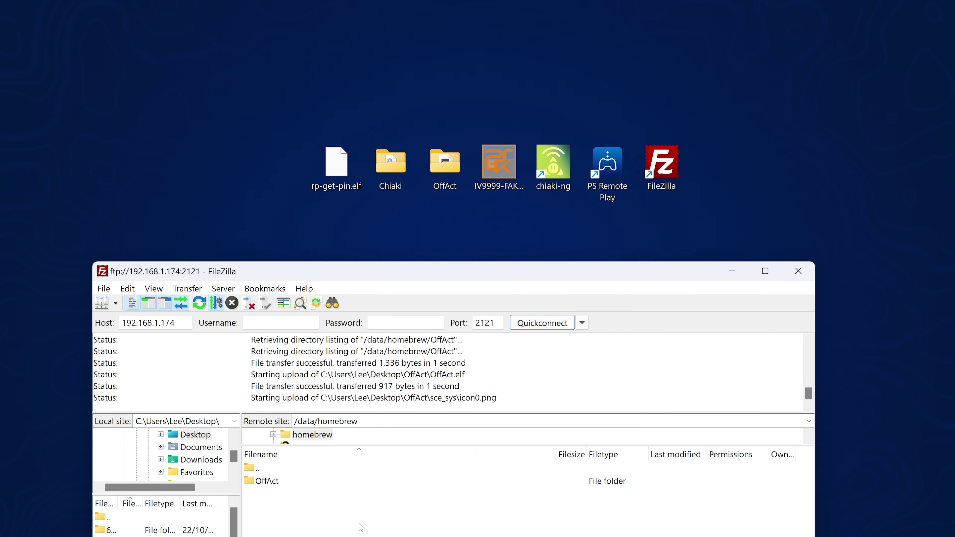
# Check the uploaded OffAct folder's contents, return to homebrew, and close FileZilla
pyautogui.moveTo(489, 268); pyautogui.dragTo(532, 78)
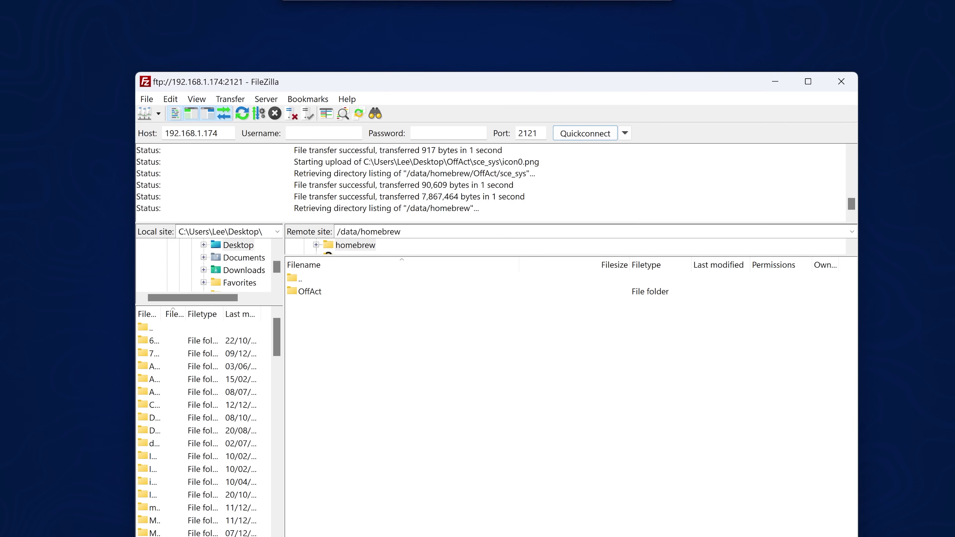
pyautogui.doubleClick(310, 292)
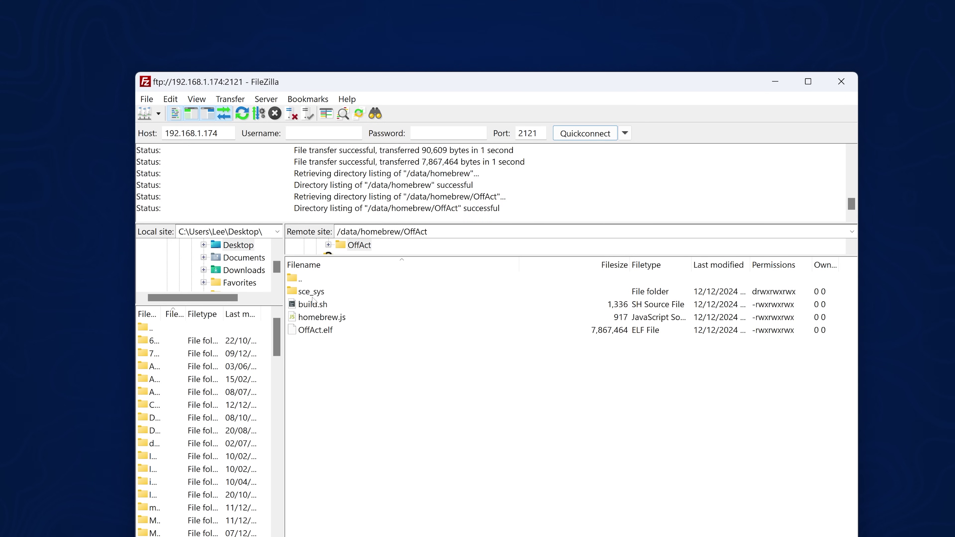
pyautogui.doubleClick(319, 278)
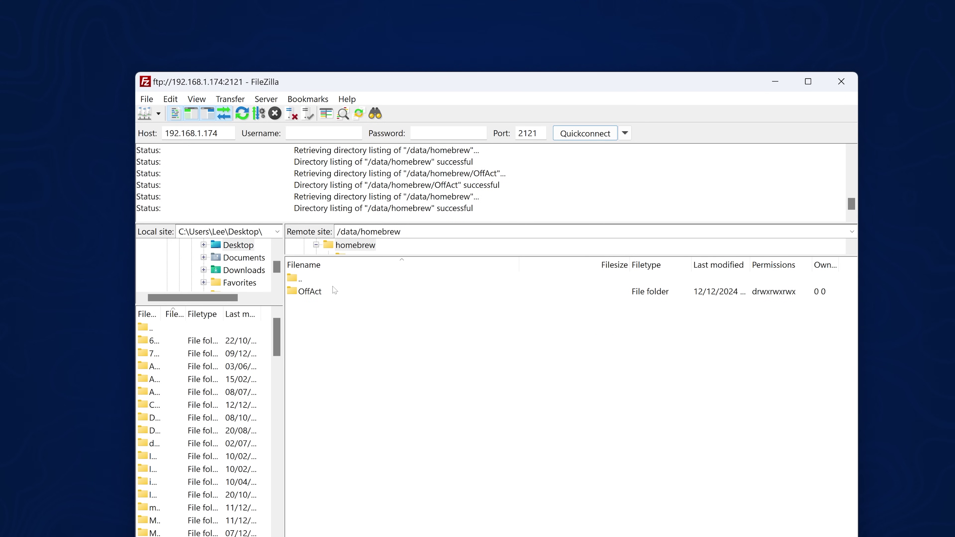
pyautogui.click(840, 81)
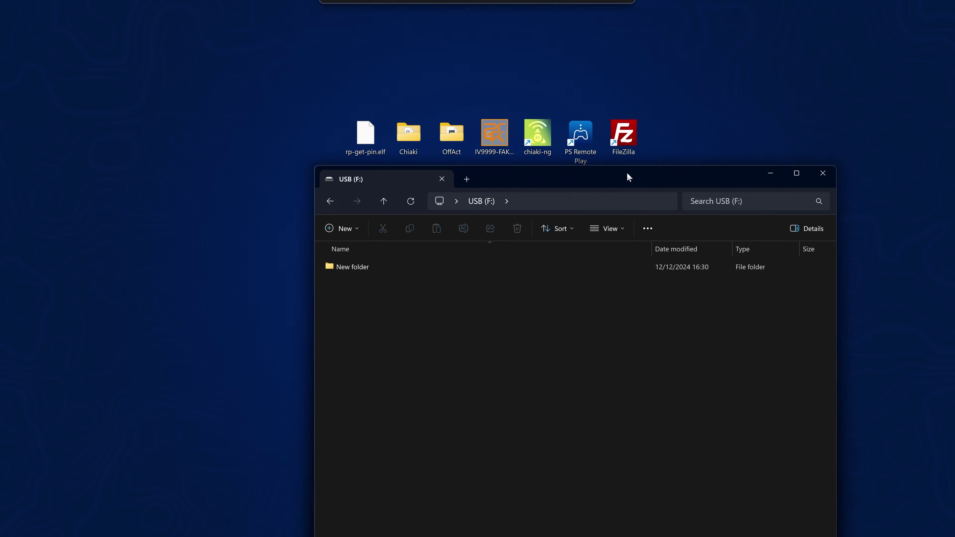
# Copy IV9999-FAKE00000_00-HOMEBREWLOADER01.pkg from the desktop to the root of USB (F:)
pyautogui.moveTo(627, 172); pyautogui.dragTo(561, 189)
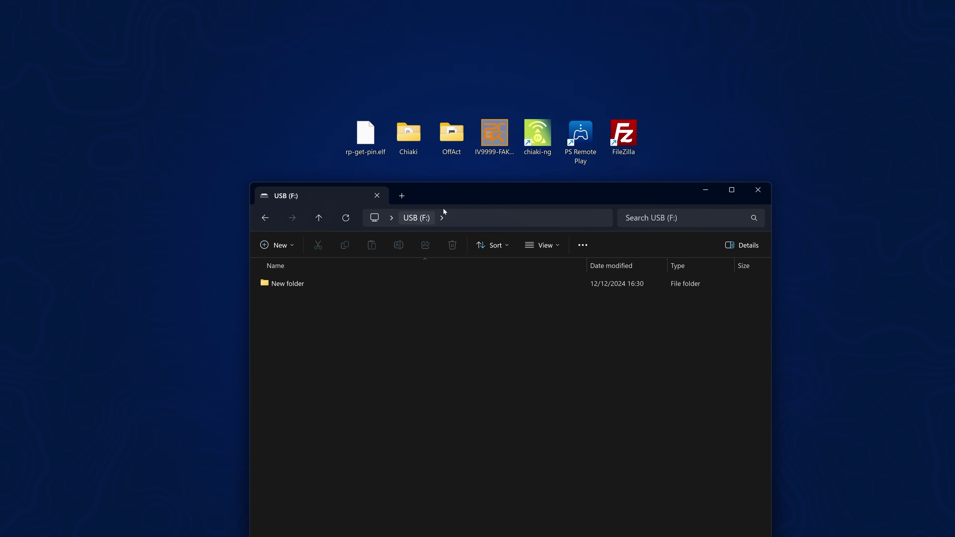
pyautogui.click(494, 135)
pyautogui.moveTo(511, 192); pyautogui.dragTo(503, 220)
pyautogui.click(493, 176)
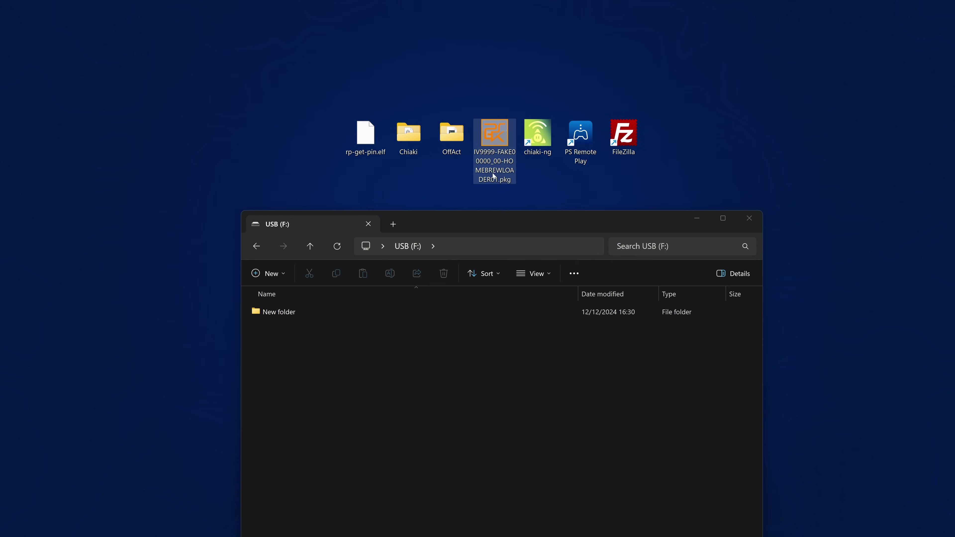
pyautogui.moveTo(509, 182); pyautogui.dragTo(377, 390)
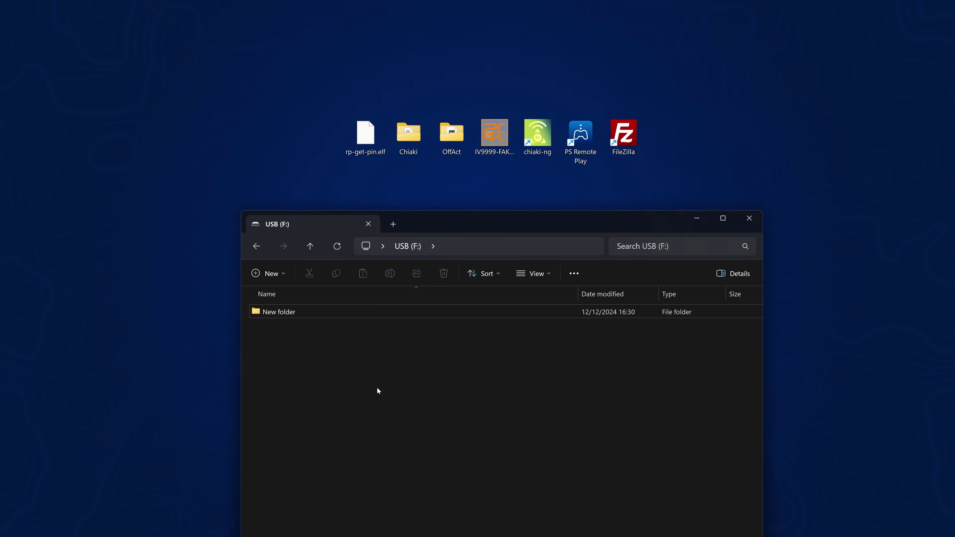
pyautogui.moveTo(521, 225); pyautogui.dragTo(520, 73)
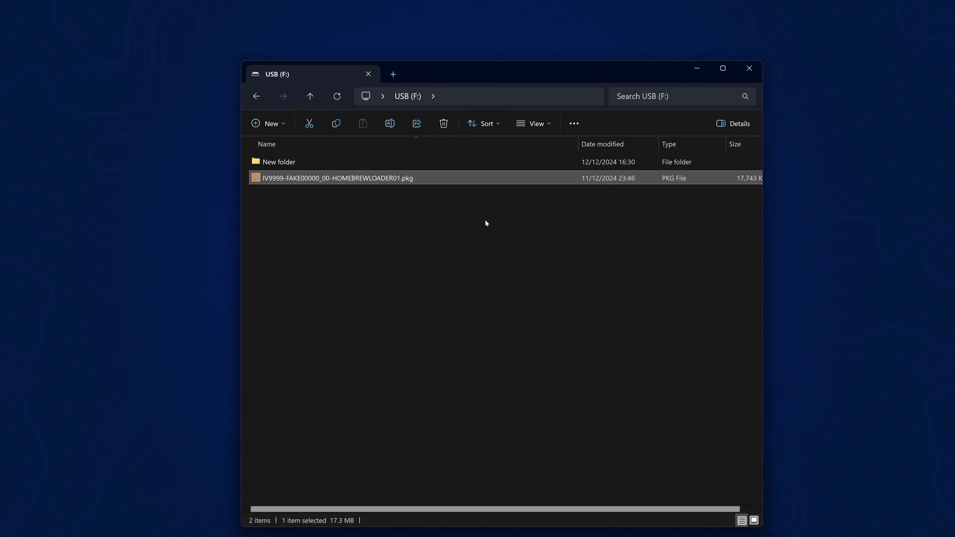
# Close the USB drive window and safely eject the USB drive from the tray
pyautogui.click(749, 69)
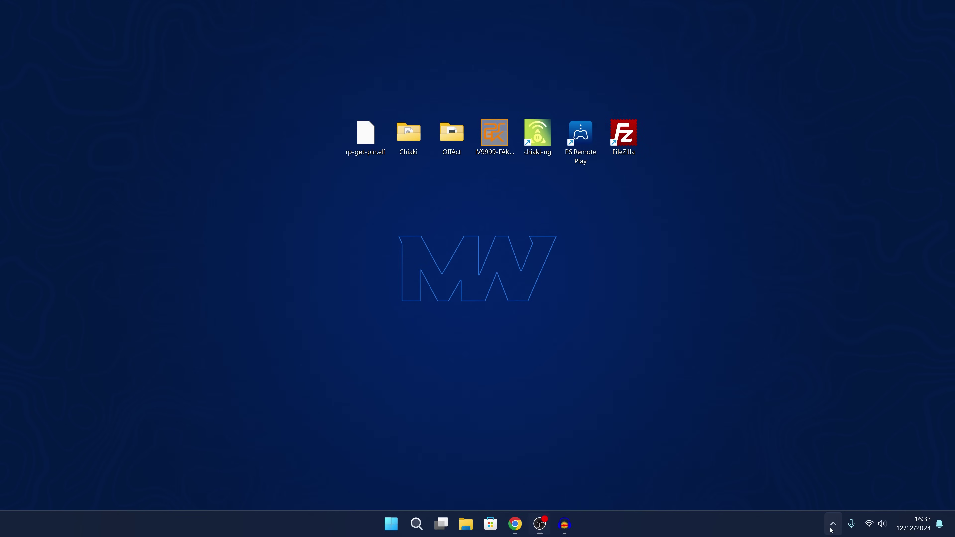
pyautogui.click(832, 525)
pyautogui.click(810, 491)
pyautogui.click(838, 512)
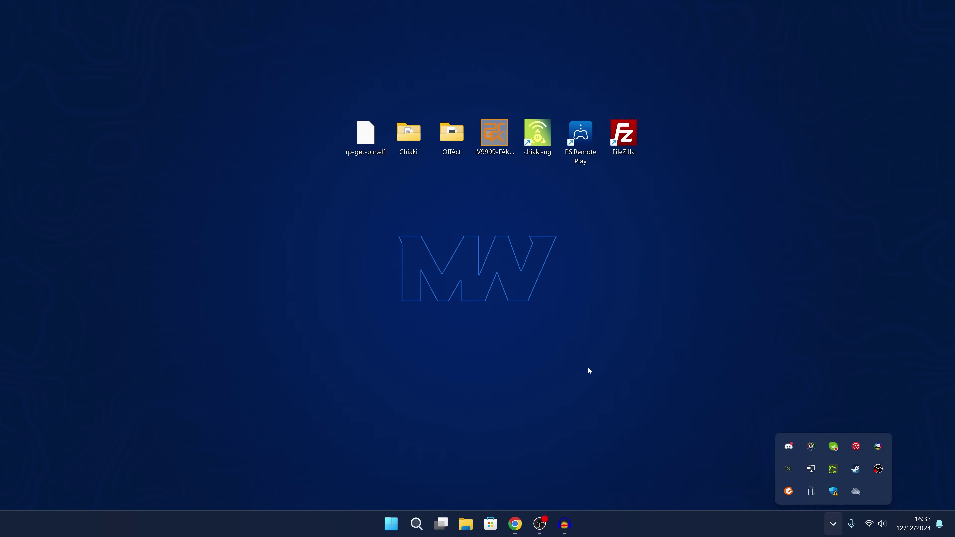
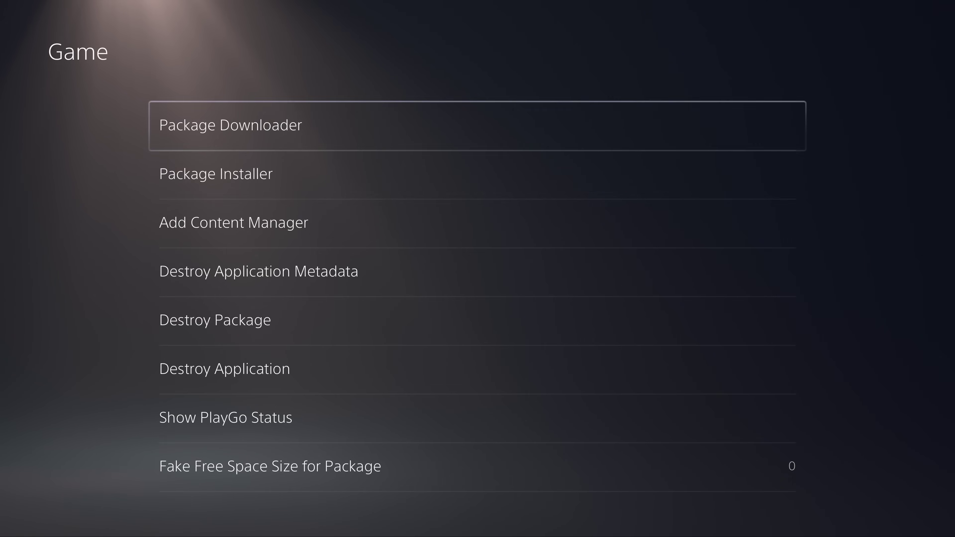
# Install the HOMEBREWLOADER01 package from Debug Settings' Package Installer, then return to the home screen
pyautogui.press('Down')
pyautogui.press('Return')
pyautogui.press('Return')
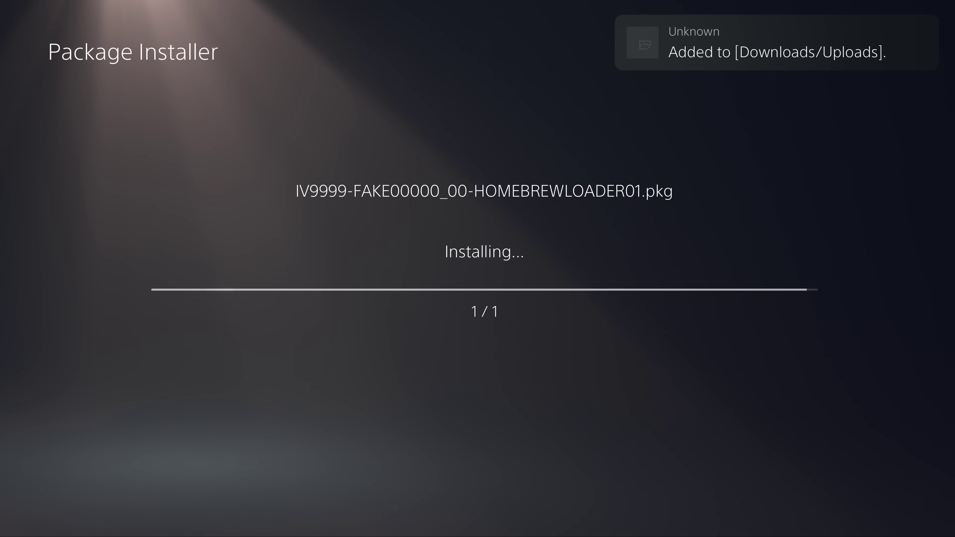
pyautogui.press('Escape')
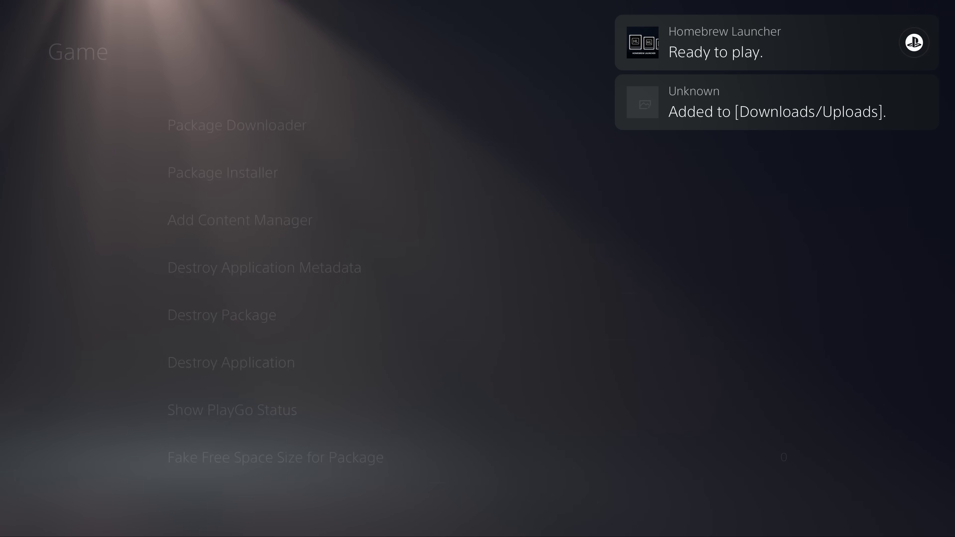
pyautogui.press('Escape')
pyautogui.press('Home')
# Launch the OffAct tile from Homebrew Launcher in Media and dismiss the launcher dialog
pyautogui.press('Up')
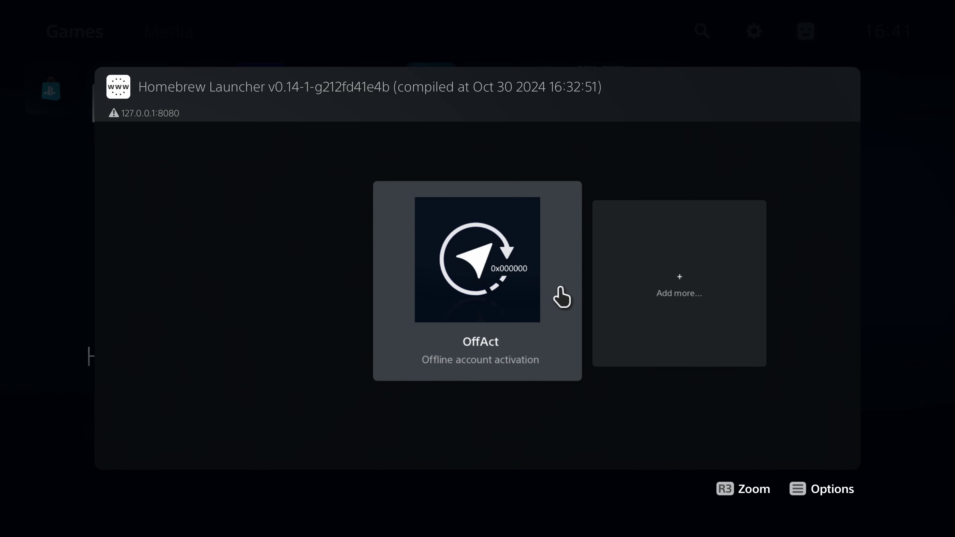
pyautogui.click(527, 302)
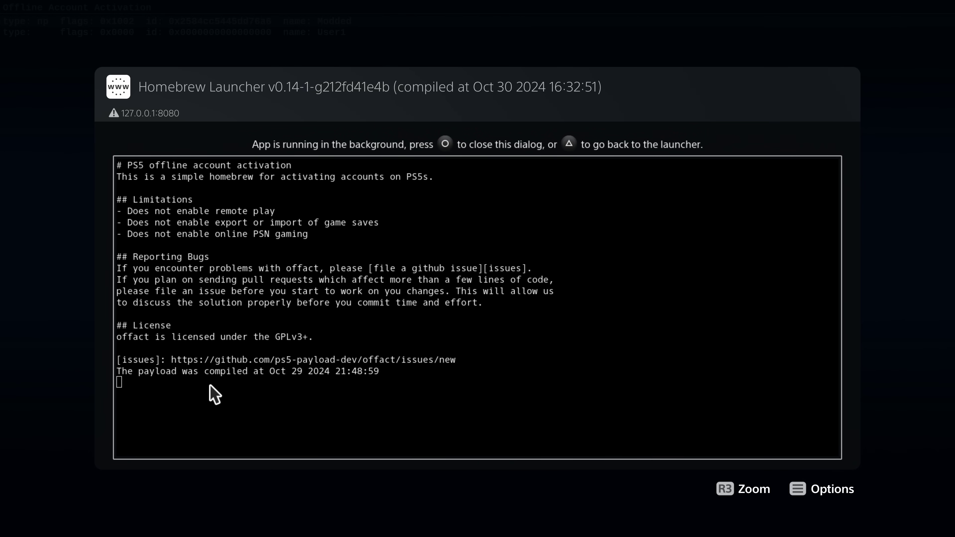
pyautogui.press('Escape')
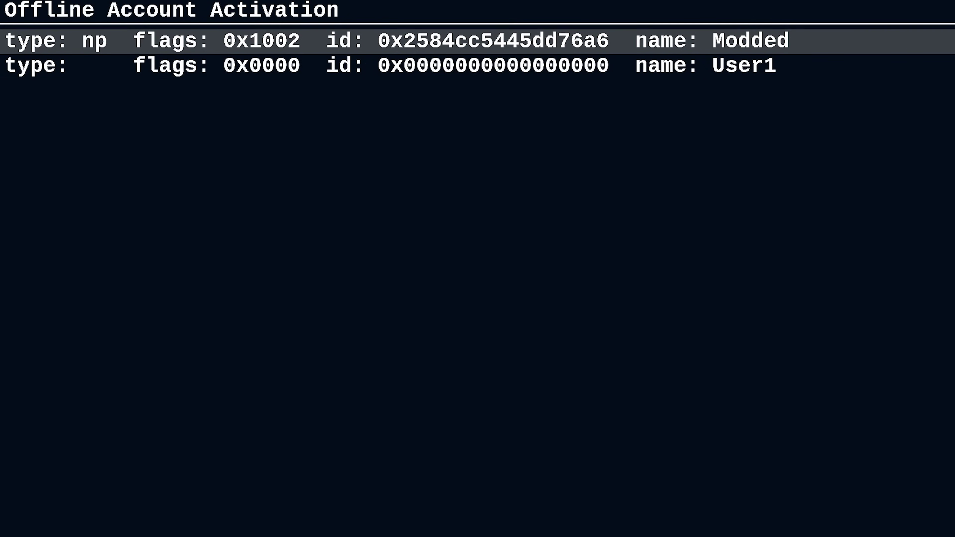
# Enter and confirm User1's new account ID with the on-screen keyboard's Done
pyautogui.click(477, 65)
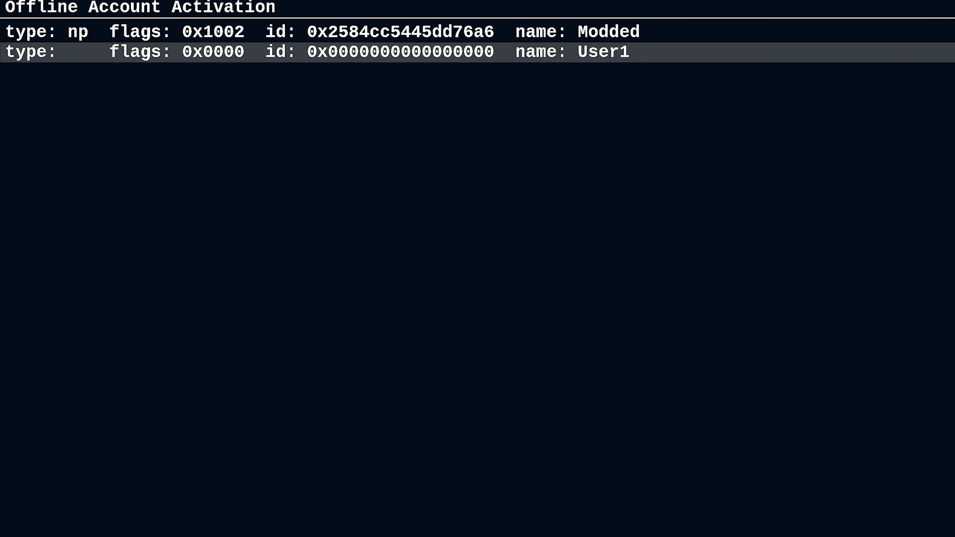
pyautogui.press('Return')
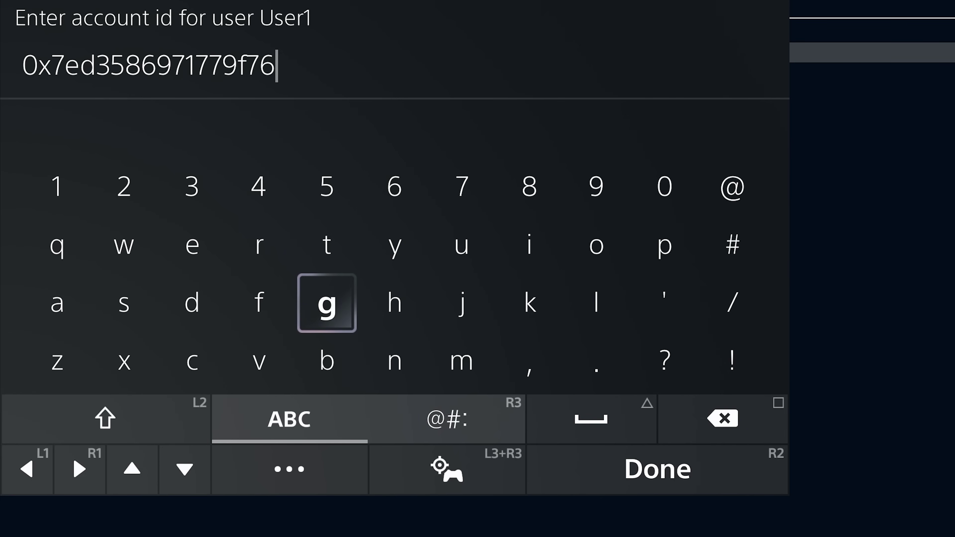
pyautogui.press('Left')
pyautogui.press('Left')
pyautogui.press('Left')
pyautogui.press('Left')
pyautogui.press('Left')
pyautogui.press('Left')
pyautogui.press('Left')
pyautogui.press('Left')
pyautogui.press('Left')
pyautogui.press('Left')
pyautogui.press('Left')
pyautogui.press('Left')
pyautogui.press('Left')
pyautogui.press('Left')
pyautogui.press('Left')
pyautogui.press('Left')
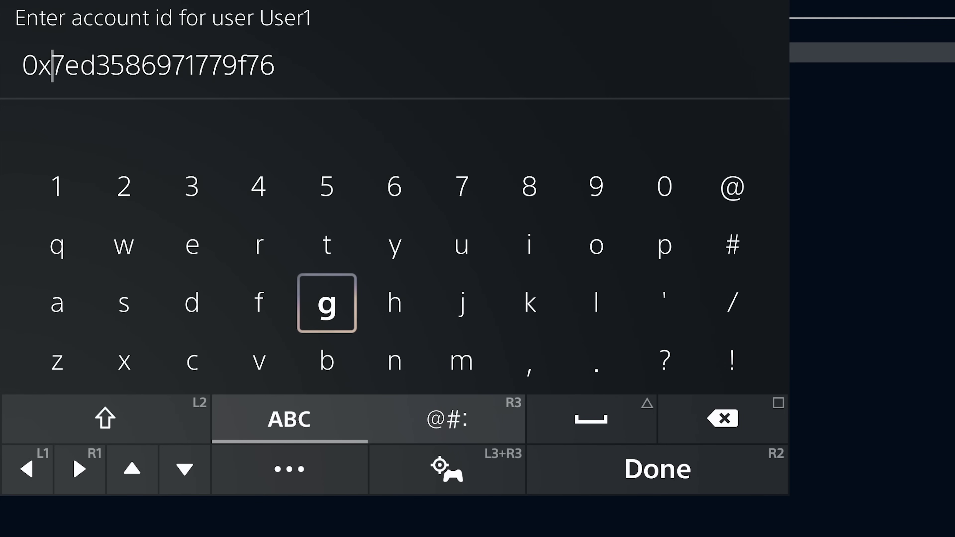
pyautogui.press('Right')
pyautogui.press('Right')
pyautogui.press('Right')
pyautogui.press('Right')
pyautogui.press('Right')
pyautogui.press('Right')
pyautogui.press('Right')
pyautogui.press('Right')
pyautogui.press('Right')
pyautogui.press('Right')
pyautogui.press('Right')
pyautogui.press('Right')
pyautogui.press('Right')
pyautogui.press('Right')
pyautogui.press('Right')
pyautogui.press('Right')
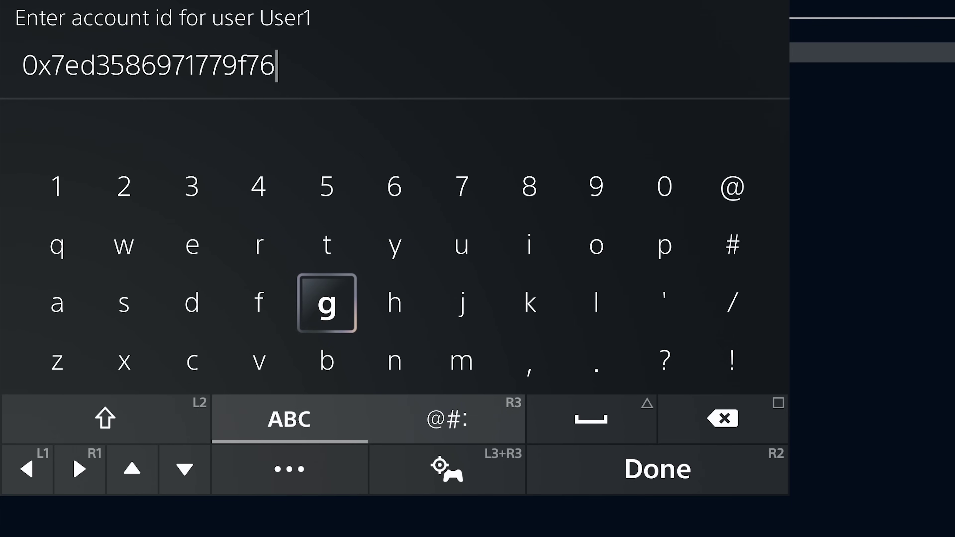
pyautogui.press('Right')
pyautogui.press('Right')
pyautogui.press('Right')
pyautogui.press('Right')
pyautogui.press('Down')
pyautogui.press('Down')
pyautogui.press('Down')
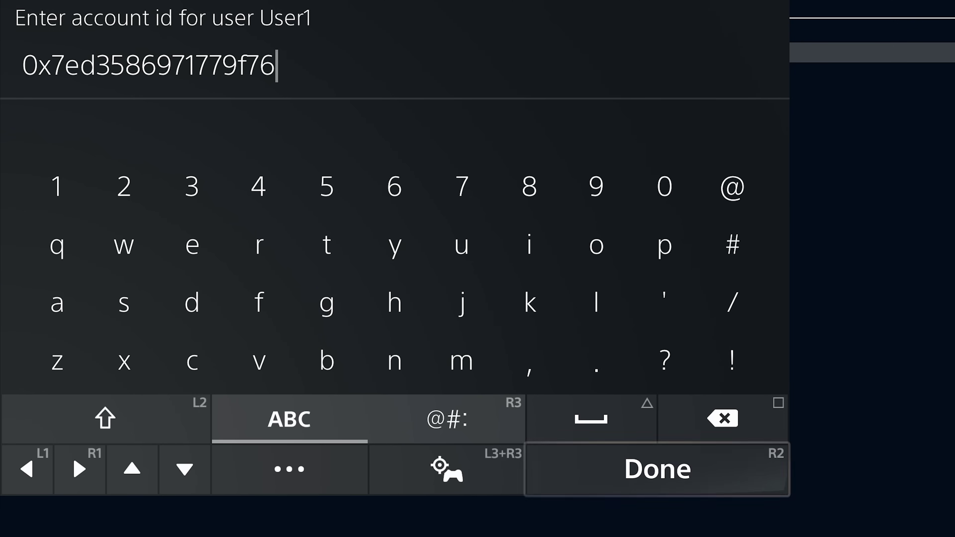
pyautogui.press('Return')
# Select the first account and open its account ID entry
pyautogui.press('Down')
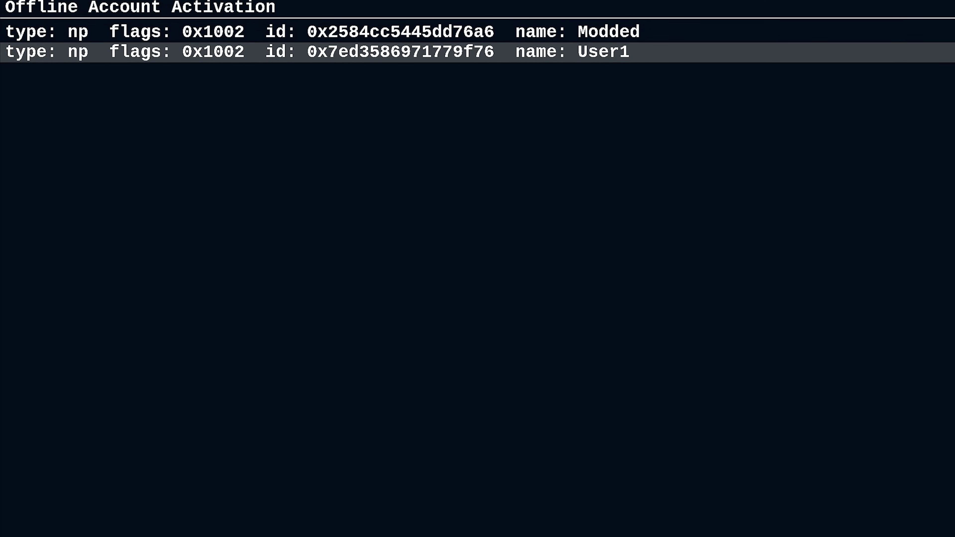
pyautogui.press('Up')
pyautogui.press('Down')
pyautogui.press('Up')
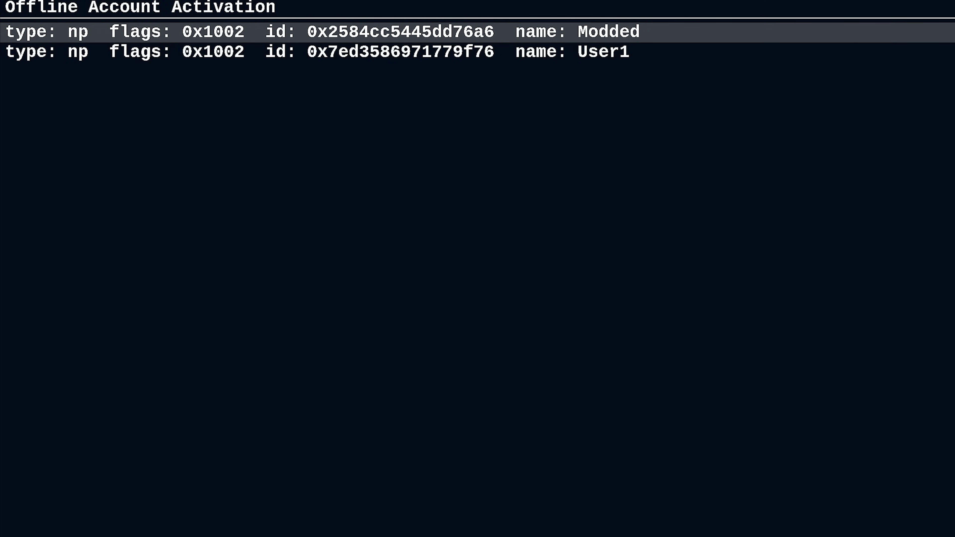
pyautogui.press('Return')
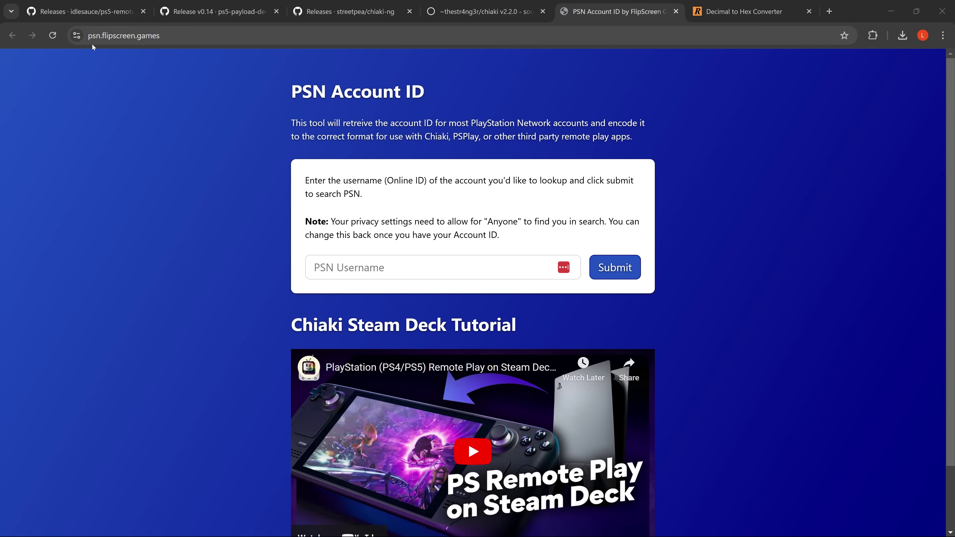
# Submit the saved PSN username and copy the returned numeric account ID
pyautogui.click(315, 266)
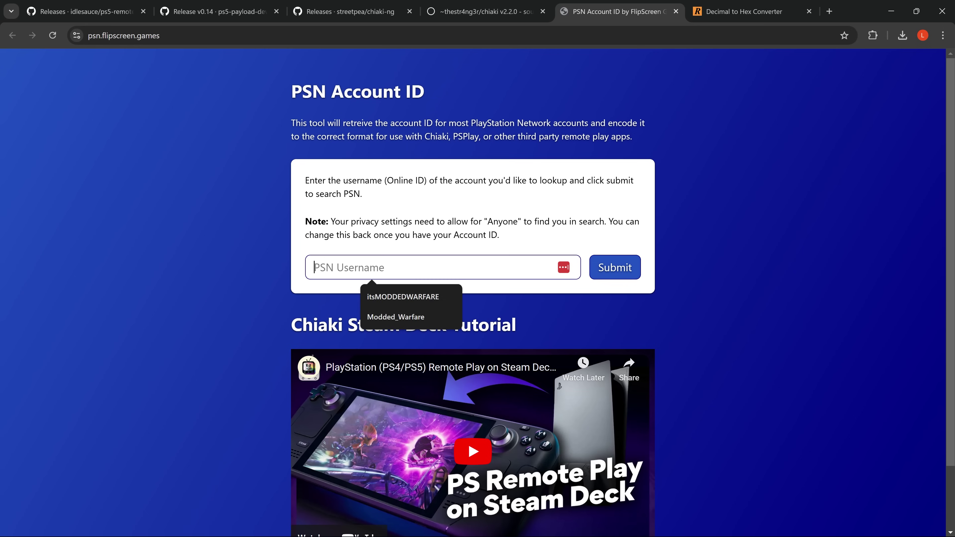
pyautogui.click(352, 292)
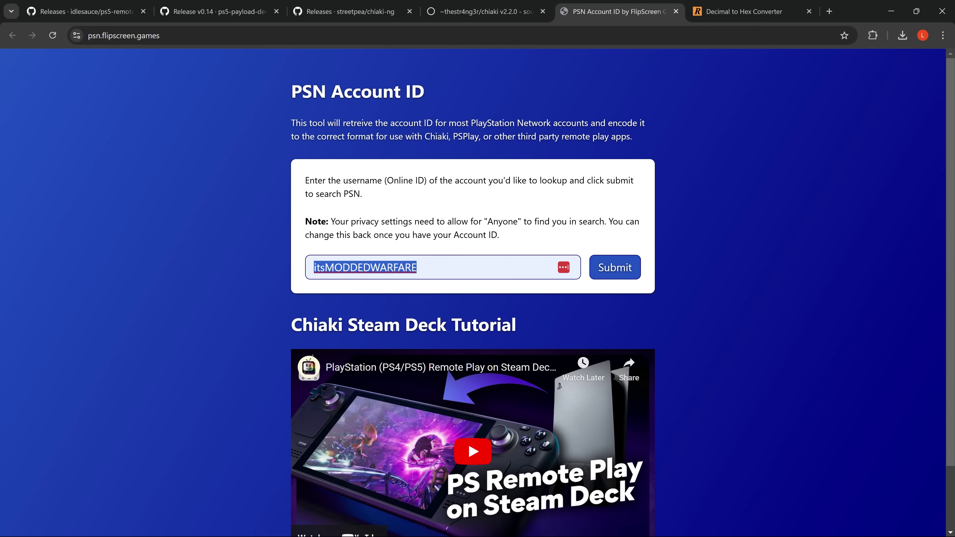
pyautogui.click(620, 274)
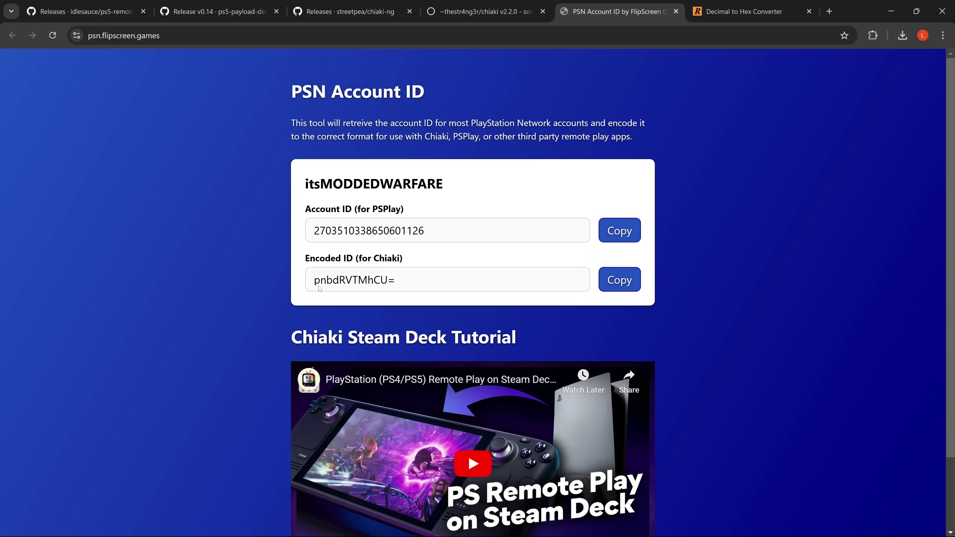
pyautogui.doubleClick(361, 231)
pyautogui.rightClick(363, 234)
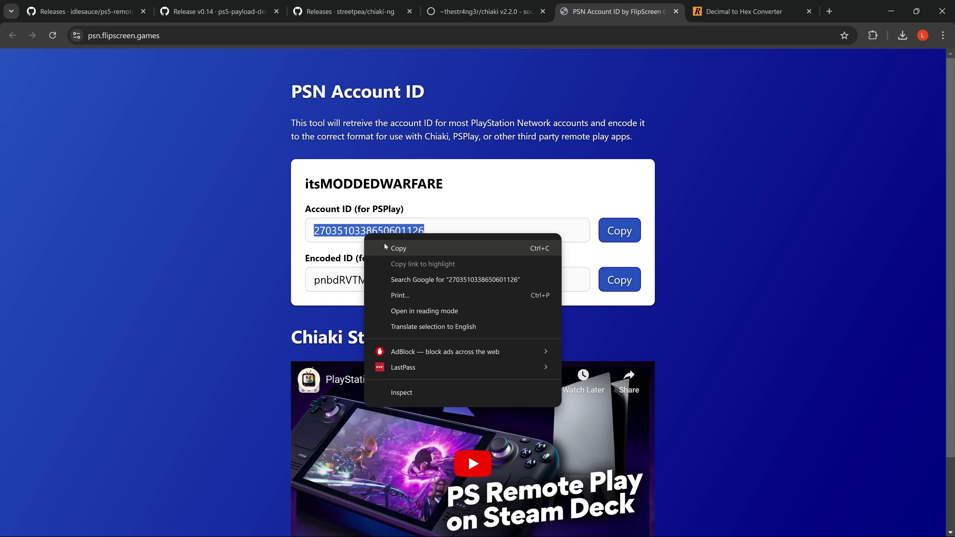
pyautogui.click(393, 246)
# Paste the account ID into RapidTables' decimal field, convert it, and select the hex signed 2's complement result
pyautogui.click(736, 11)
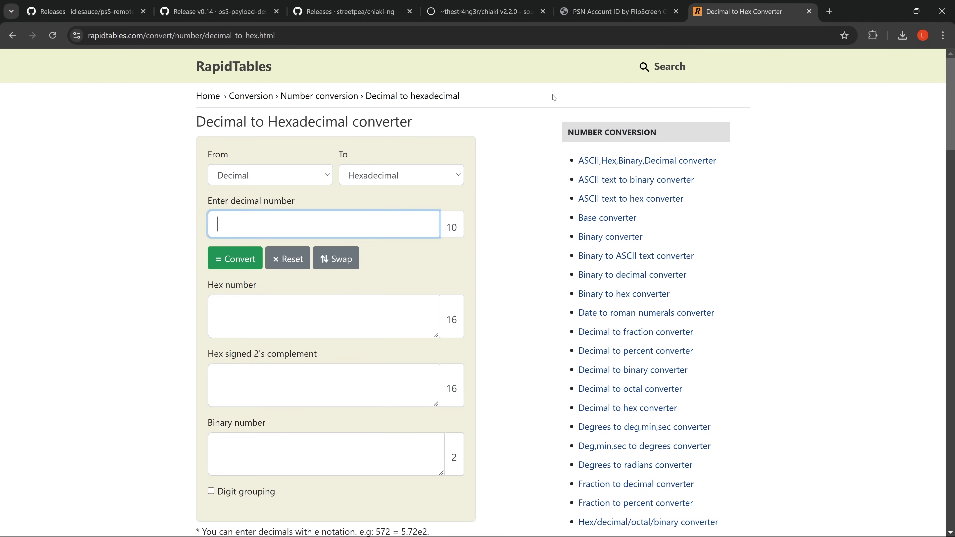
pyautogui.moveTo(196, 121)
pyautogui.mouseDown()
pyautogui.moveTo(354, 121)
pyautogui.moveTo(196, 121)
pyautogui.mouseUp()
pyautogui.click(218, 224)
pyautogui.hotkey('ctrl', 'v')
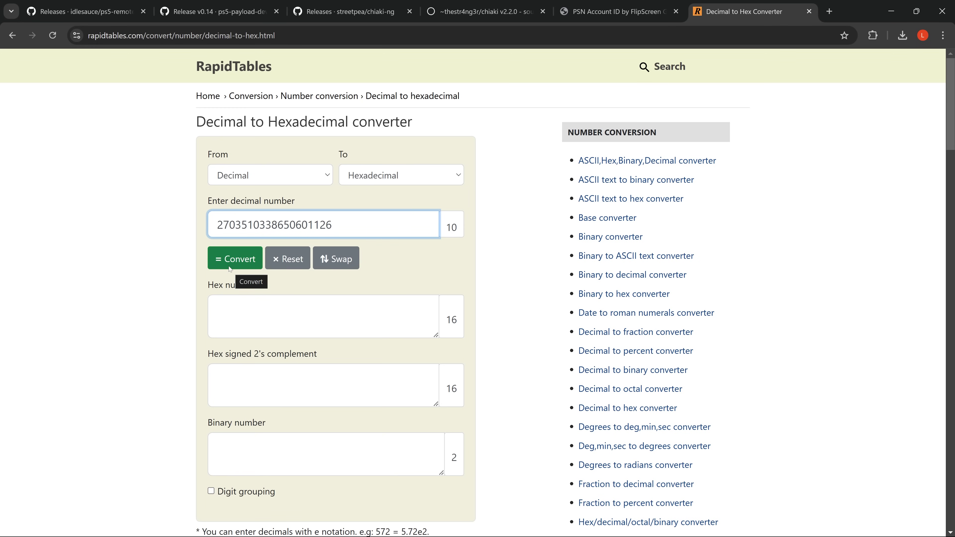
pyautogui.click(238, 267)
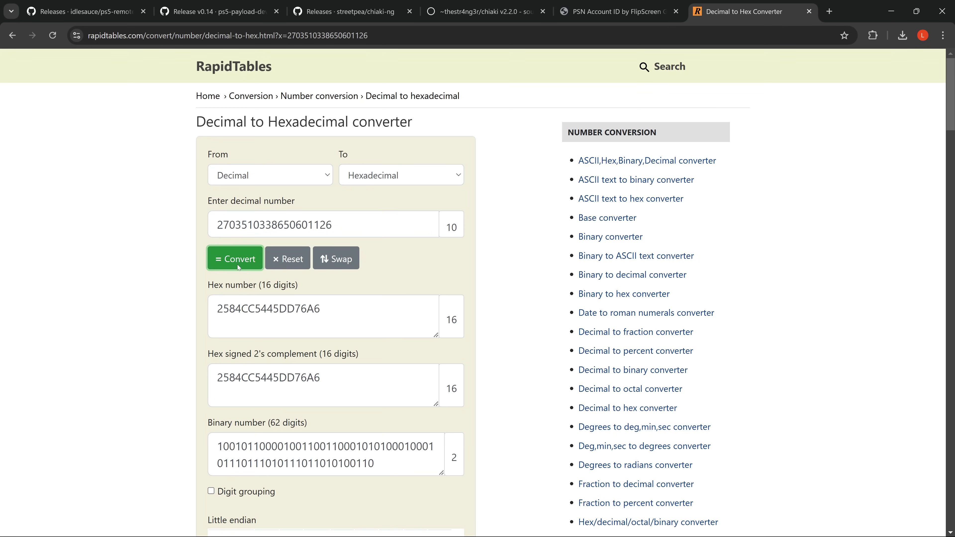
pyautogui.scroll(-3, 249, 264)
pyautogui.moveTo(324, 265); pyautogui.dragTo(188, 270)
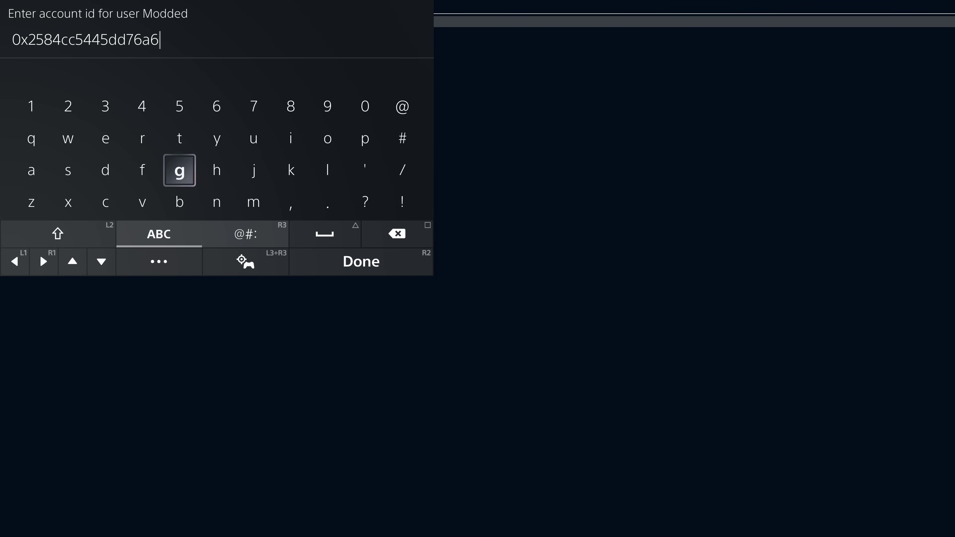
# Save the 0x-prefixed hex ID as the Modded account's ID by choosing Done
pyautogui.press('Right')
pyautogui.press('Right')
pyautogui.press('Right')
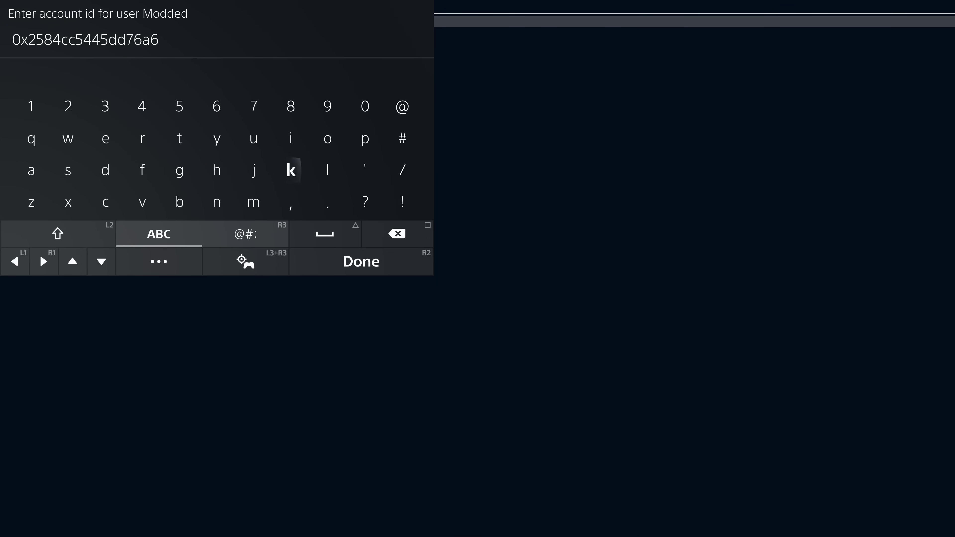
pyautogui.press('Down')
pyautogui.press('Down')
pyautogui.press('Right')
pyautogui.press('Down')
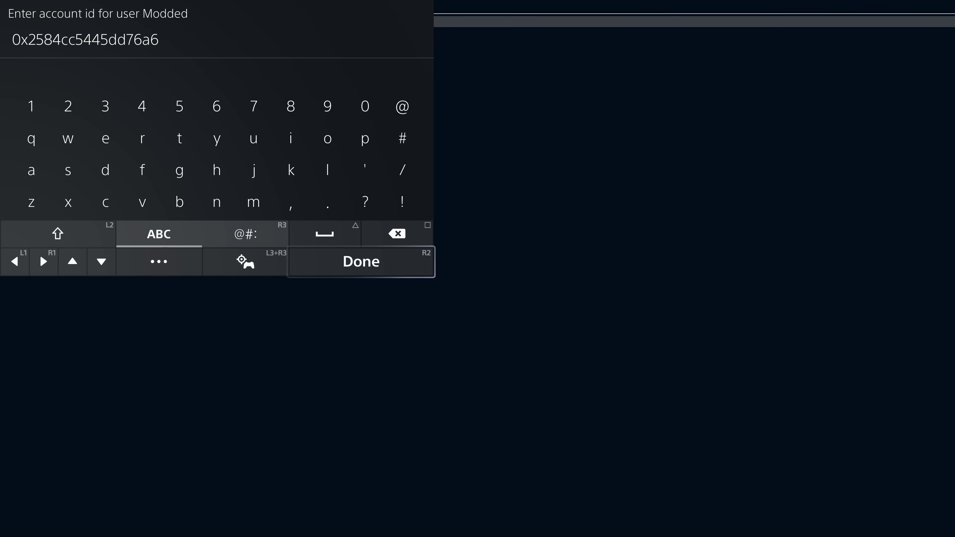
pyautogui.press('Return')
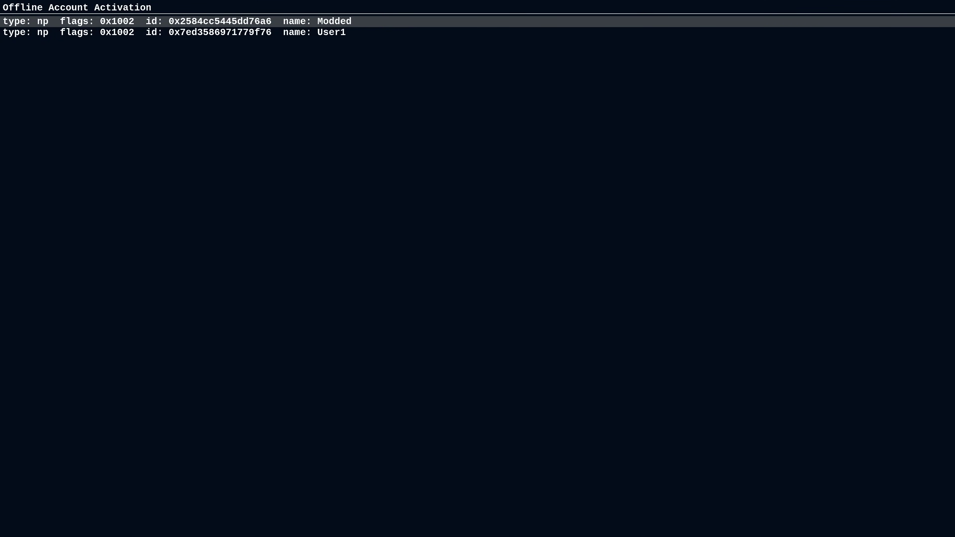
# Close Homebrew Launcher with Close Game from the Control Center switcher
pyautogui.press('Home')
pyautogui.press('Right')
pyautogui.press('Return')
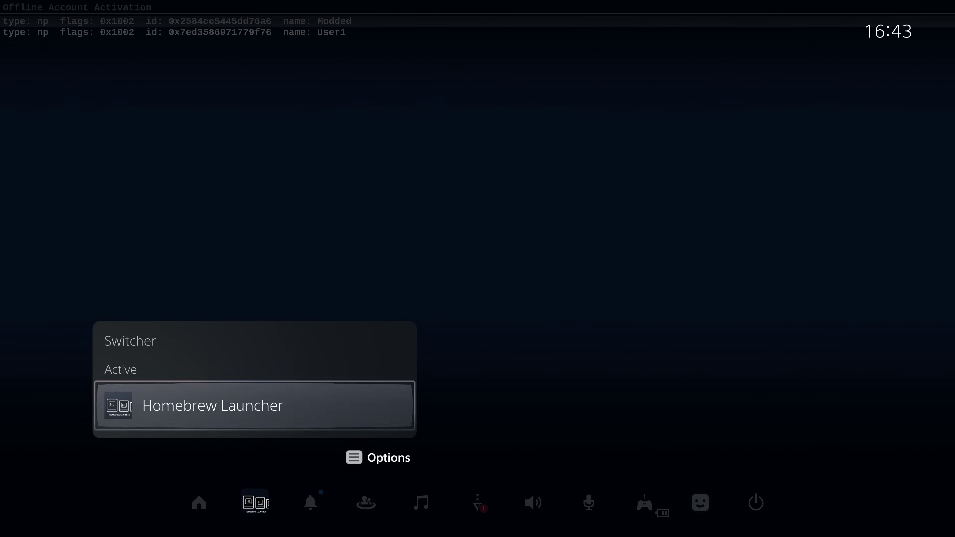
pyautogui.press('Menu')
pyautogui.press('Down')
pyautogui.press('Return')
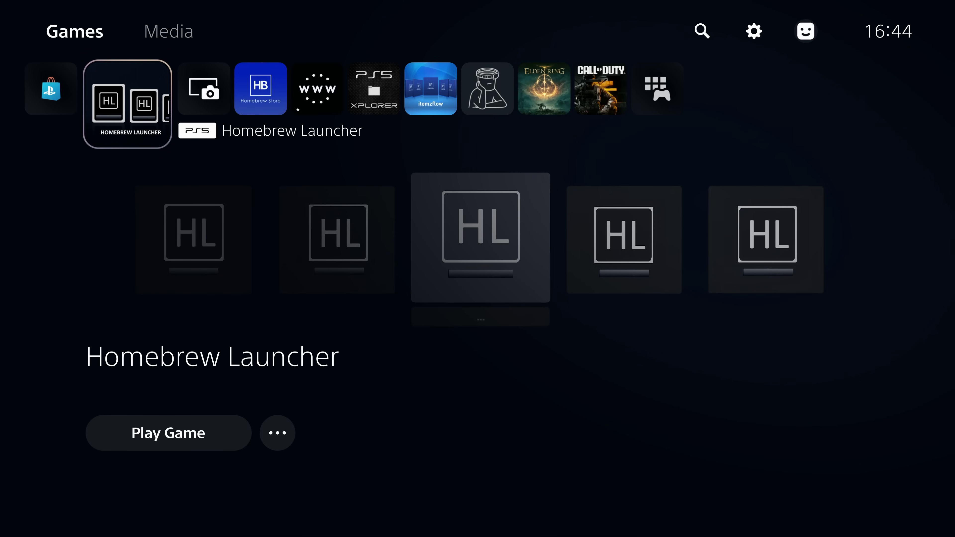
# Restart the PS5 from the Power options
pyautogui.press('super')
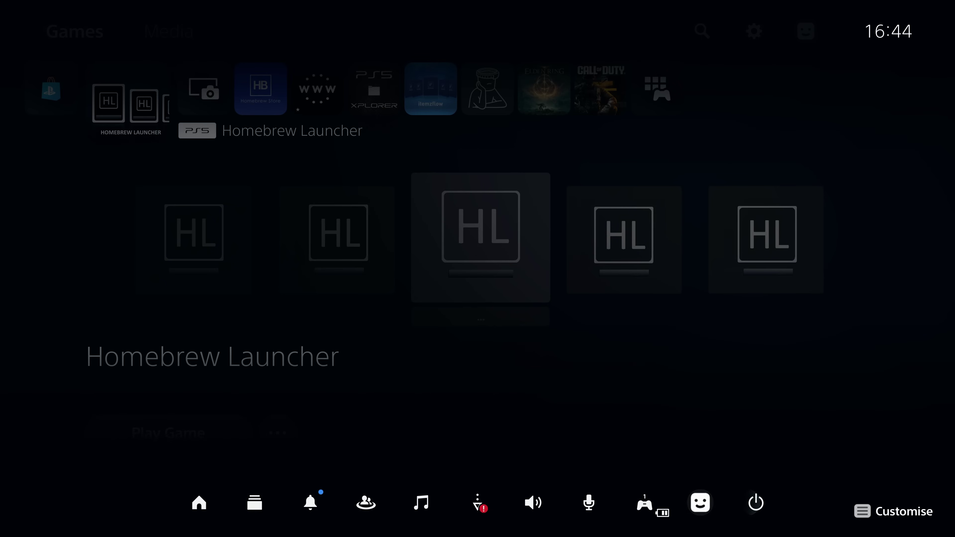
pyautogui.press('Right')
pyautogui.press('Return')
pyautogui.press('Down')
pyautogui.press('Down')
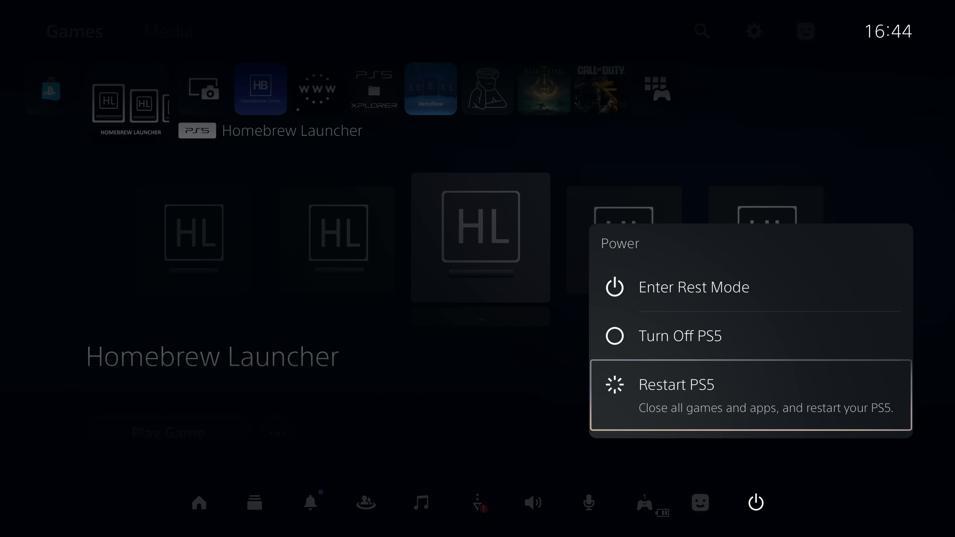
pyautogui.press('Return')
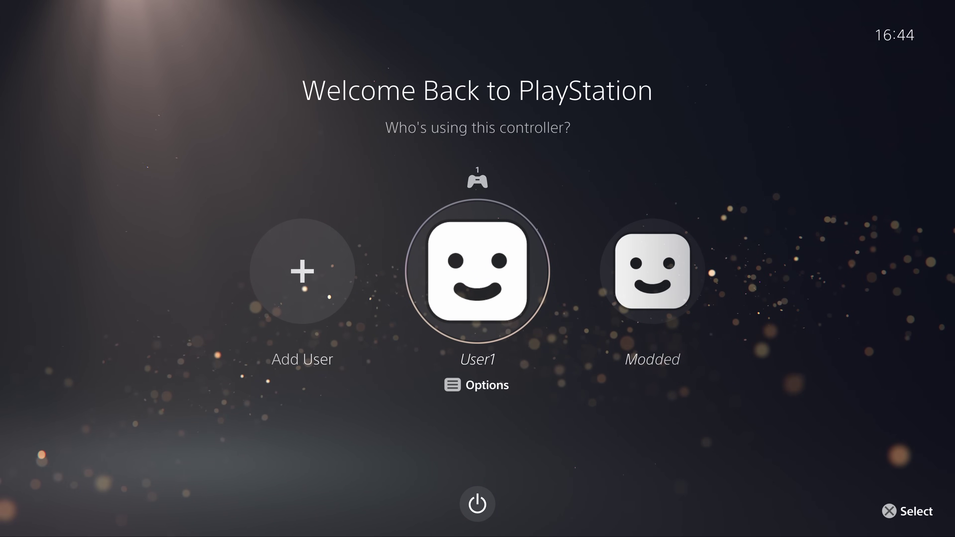
# Review User1's sign-in status choices and dismiss them
pyautogui.press('Return')
pyautogui.press('Down')
pyautogui.press('Down')
pyautogui.press('Down')
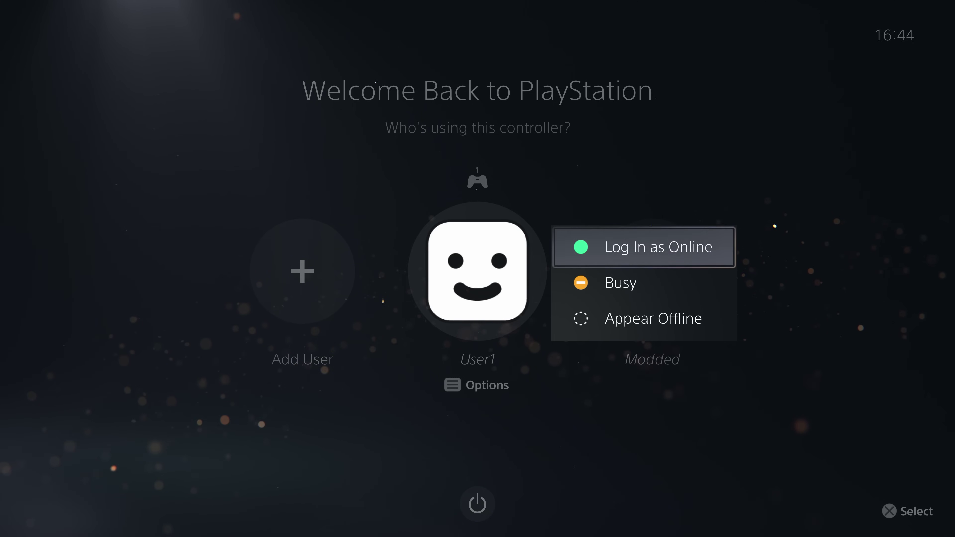
pyautogui.press('Down')
pyautogui.press('Down')
pyautogui.press('Up')
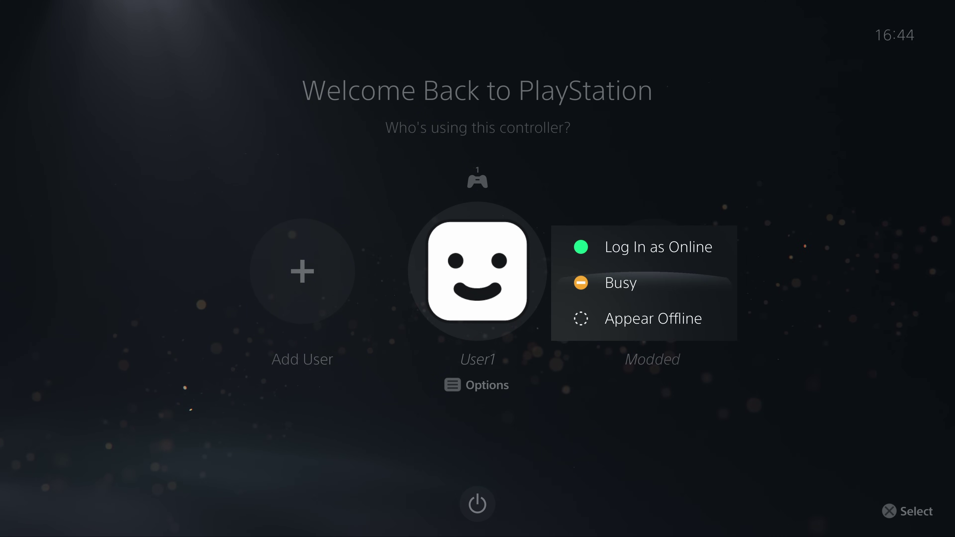
pyautogui.press('Up')
pyautogui.press('Return')
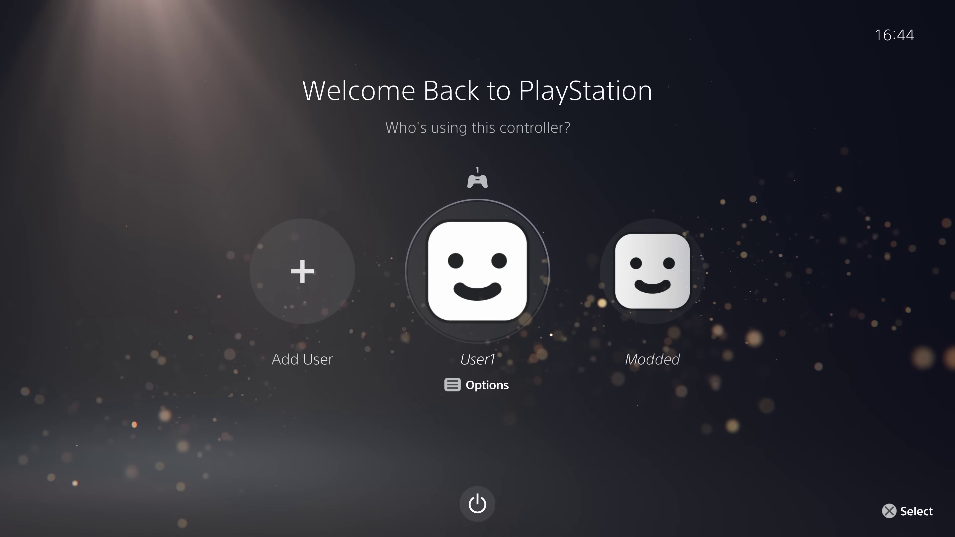
# Sign in as Modded and head to Media to launch UMTX Jailbreak
pyautogui.press('Right')
pyautogui.press('Return')
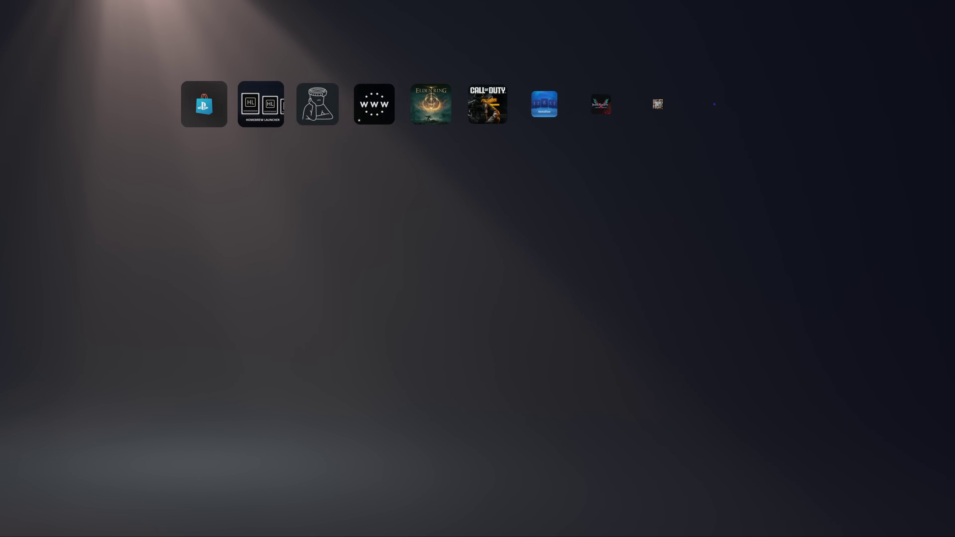
pyautogui.press('Up')
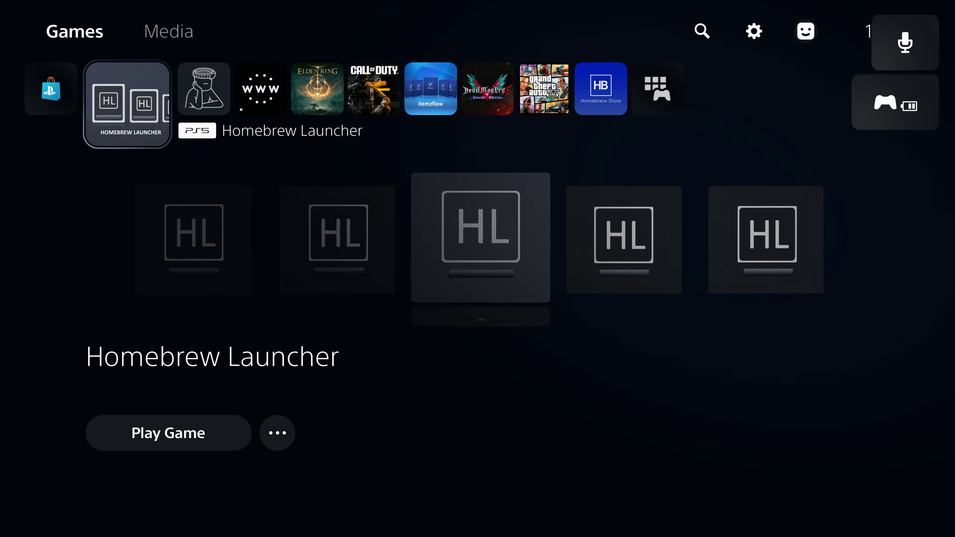
pyautogui.press('Right')
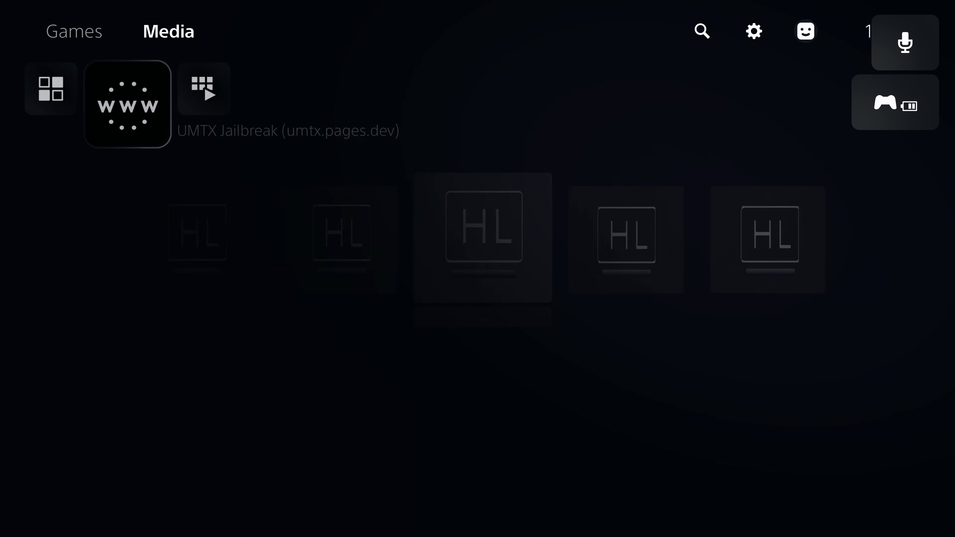
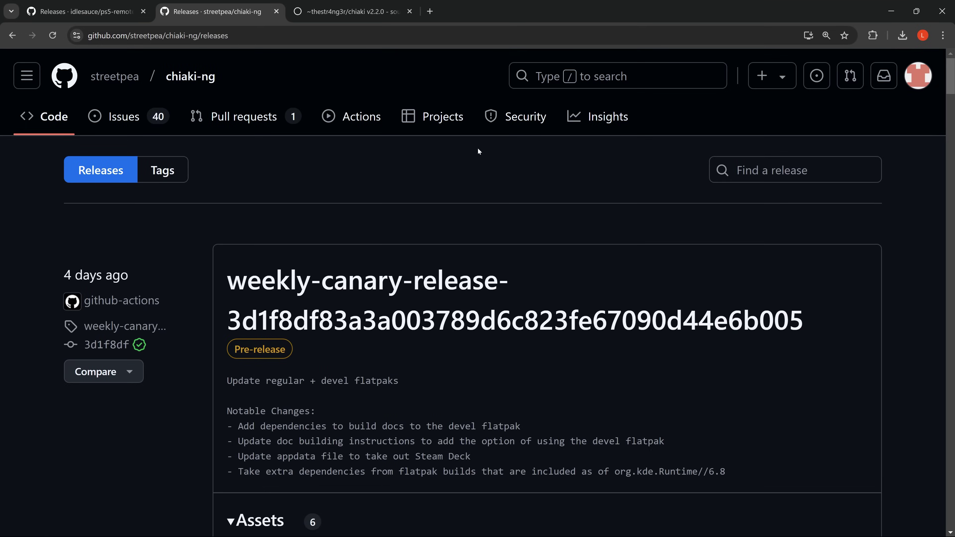
# Check the rp-get-pin.elf asset, then switch to the sourcehut Chiaki v2.2.0 release tab
pyautogui.click(96, 5)
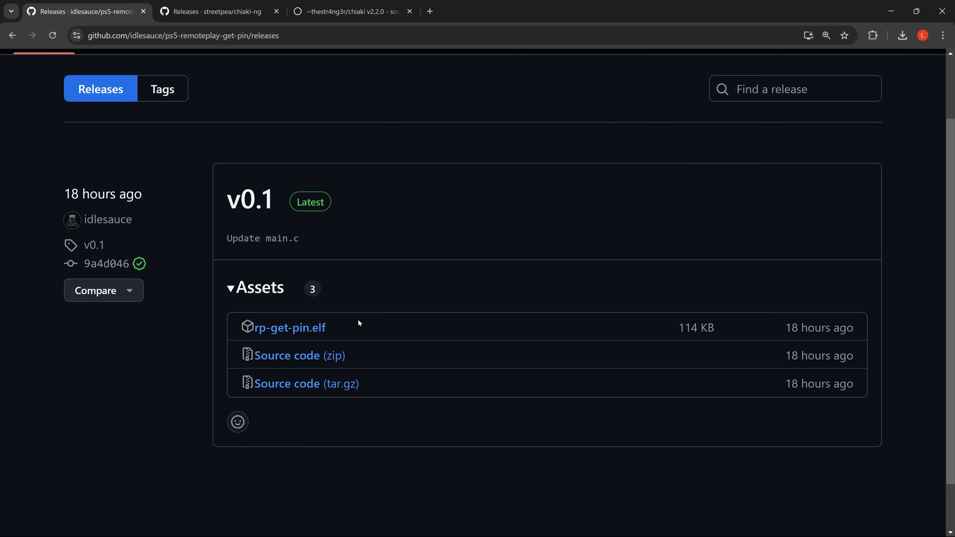
pyautogui.moveTo(360, 323); pyautogui.dragTo(259, 331)
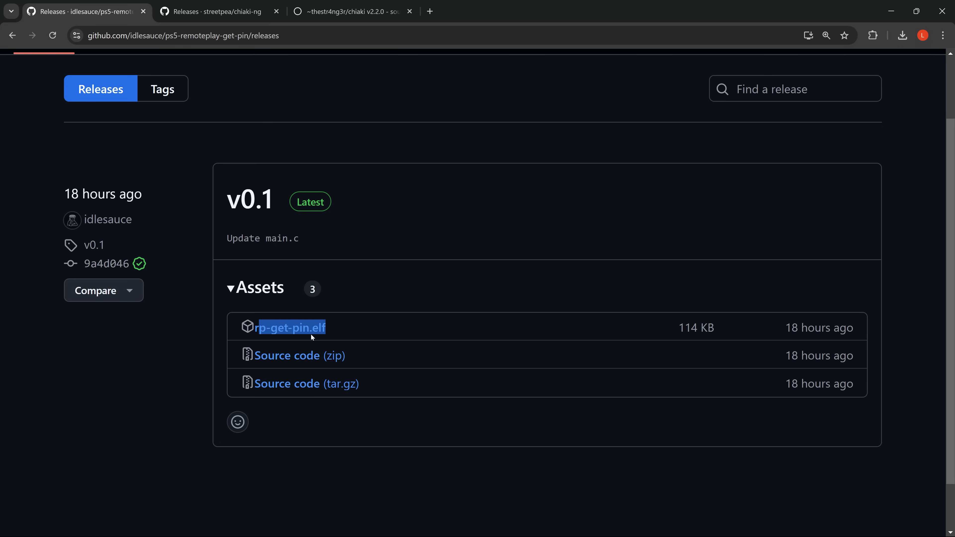
pyautogui.click(222, 10)
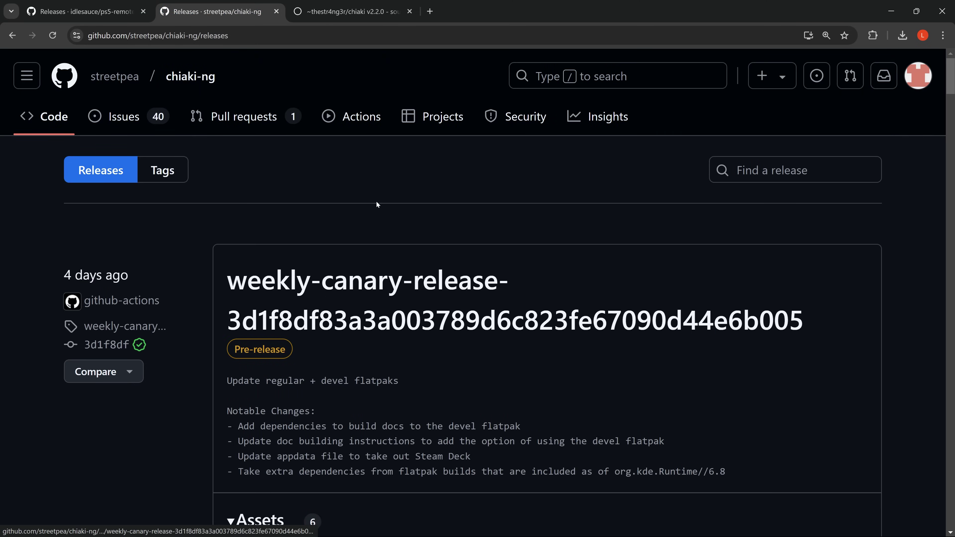
pyautogui.hotkey('ctrl', 'Tab')
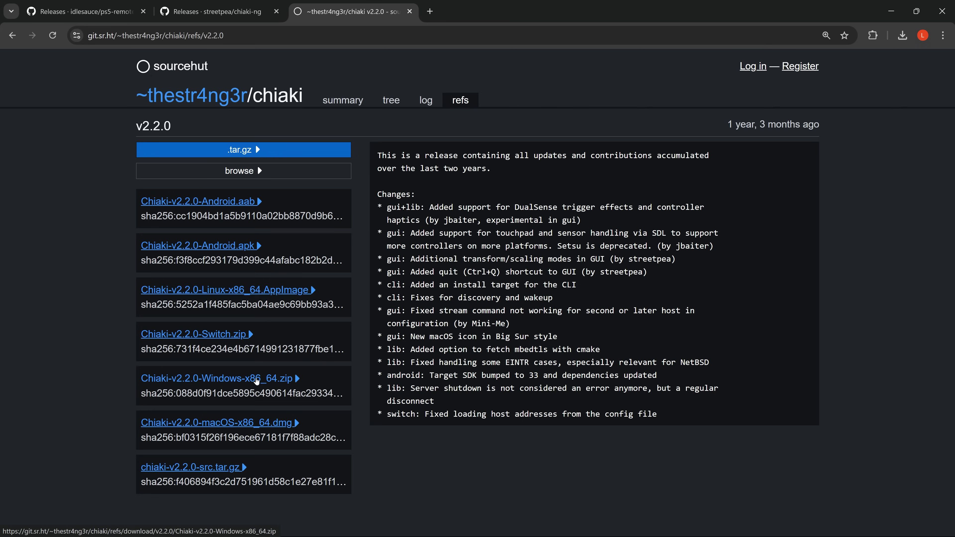
# Return to the chiaki-ng weekly-canary release and scroll through its assets to the Windows installer
pyautogui.click(210, 12)
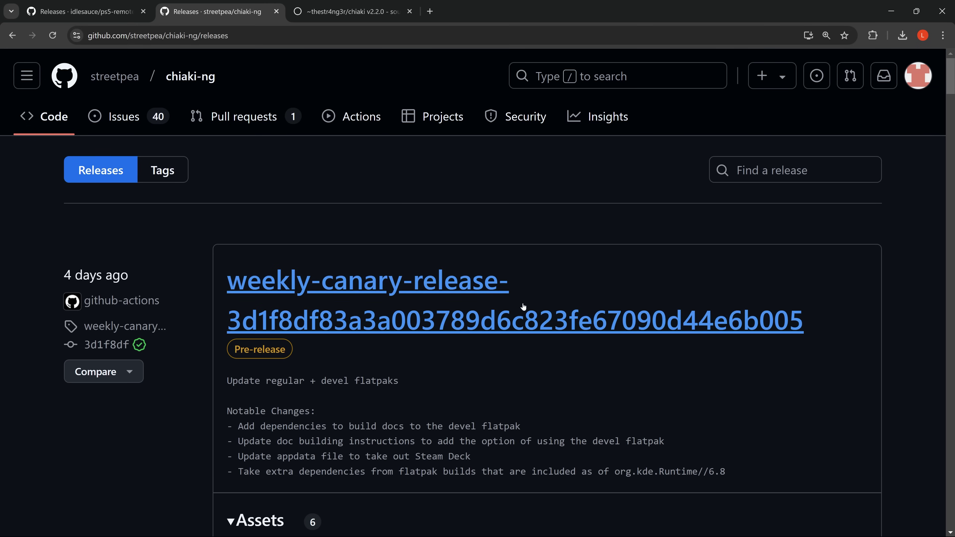
pyautogui.scroll(-3, 438, 299)
pyautogui.scroll(-4, 438, 300)
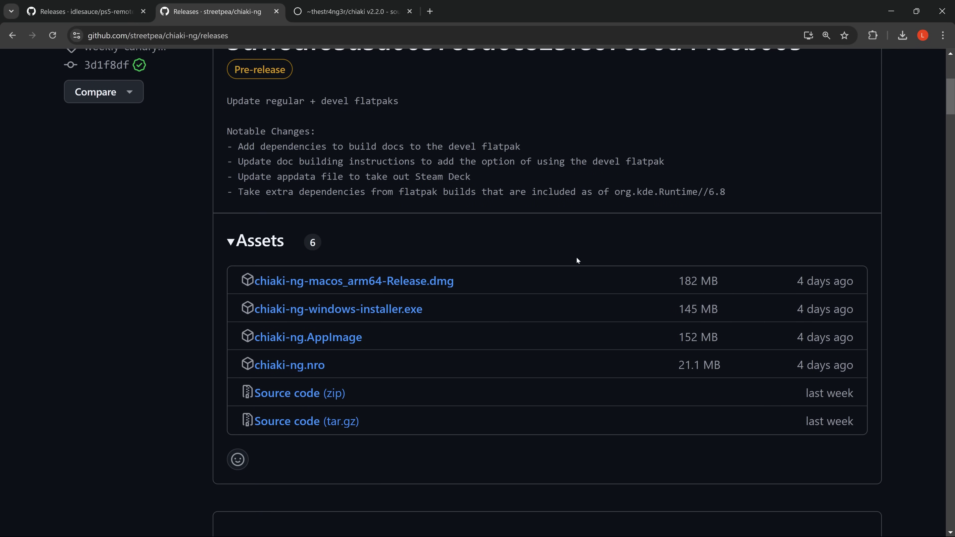
pyautogui.scroll(1, 482, 269)
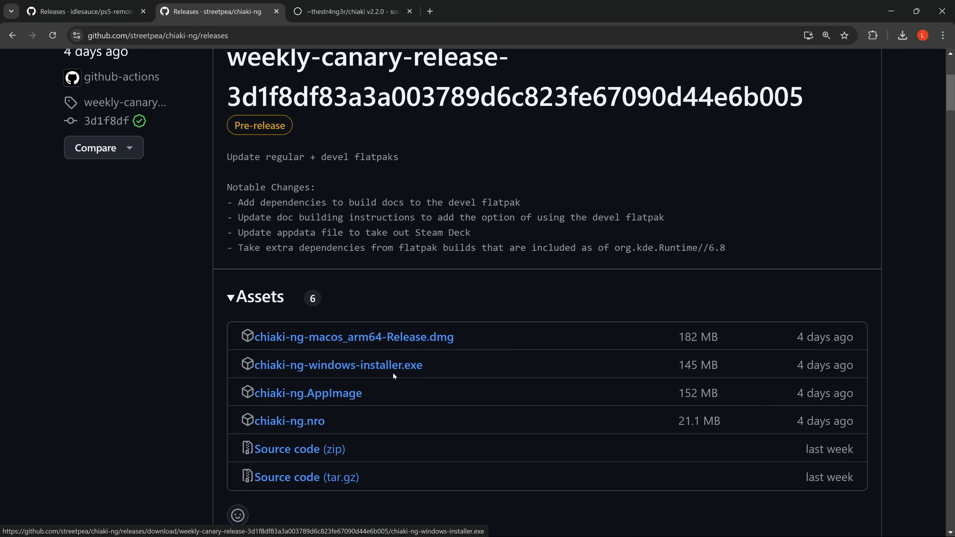
pyautogui.scroll(4, 473, 349)
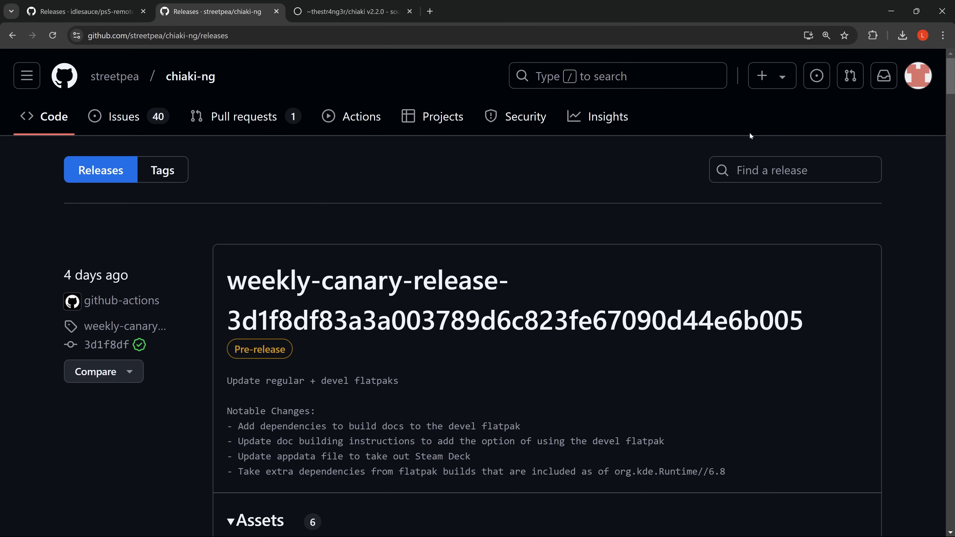
# Minimize the browser and launch chiaki.exe from the desktop Chiaki folder
pyautogui.click(889, 4)
pyautogui.moveTo(599, 61); pyautogui.dragTo(581, 145)
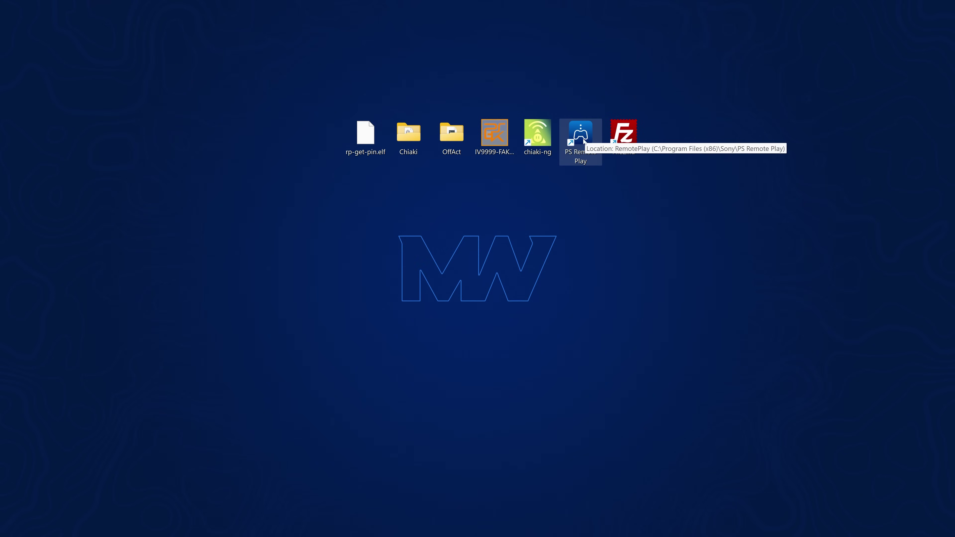
pyautogui.click(579, 211)
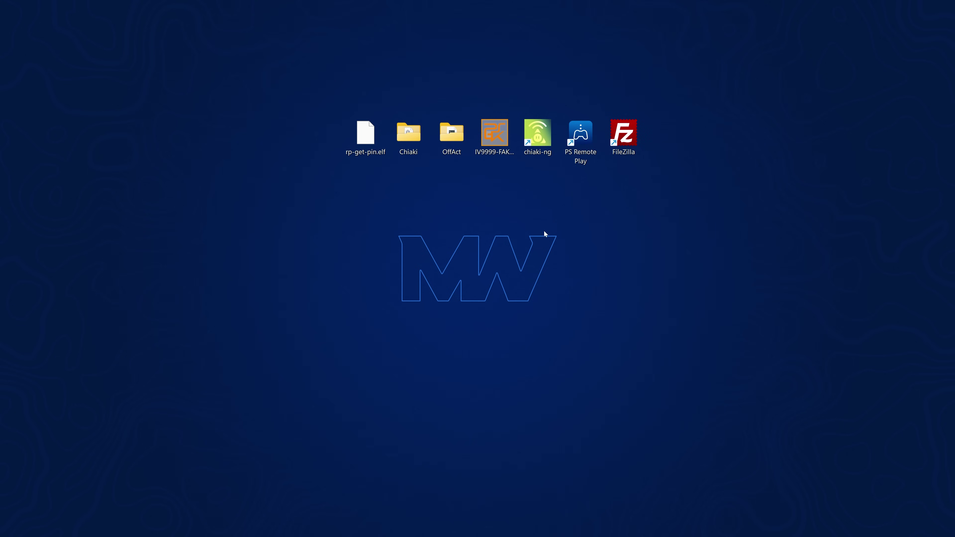
pyautogui.doubleClick(407, 151)
pyautogui.scroll(-1, 428, 313)
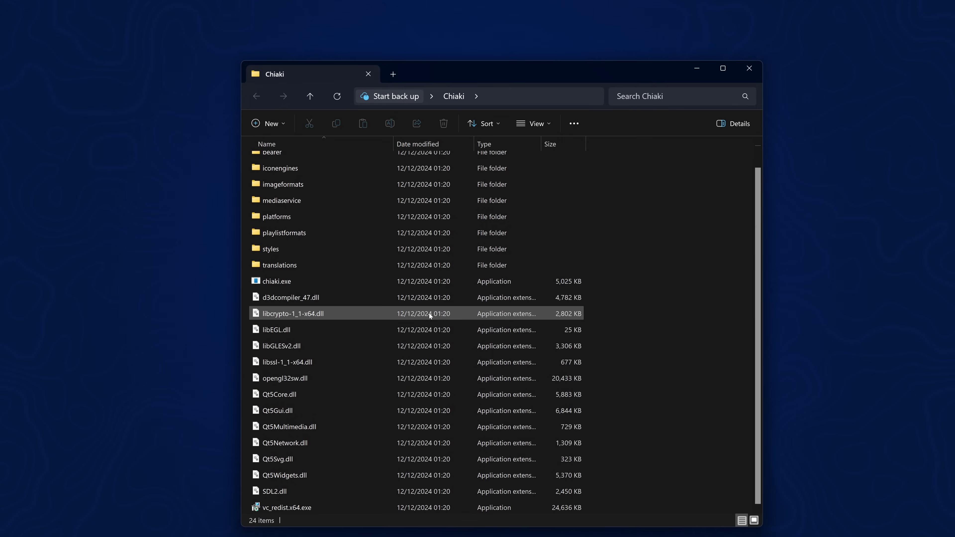
pyautogui.doubleClick(327, 281)
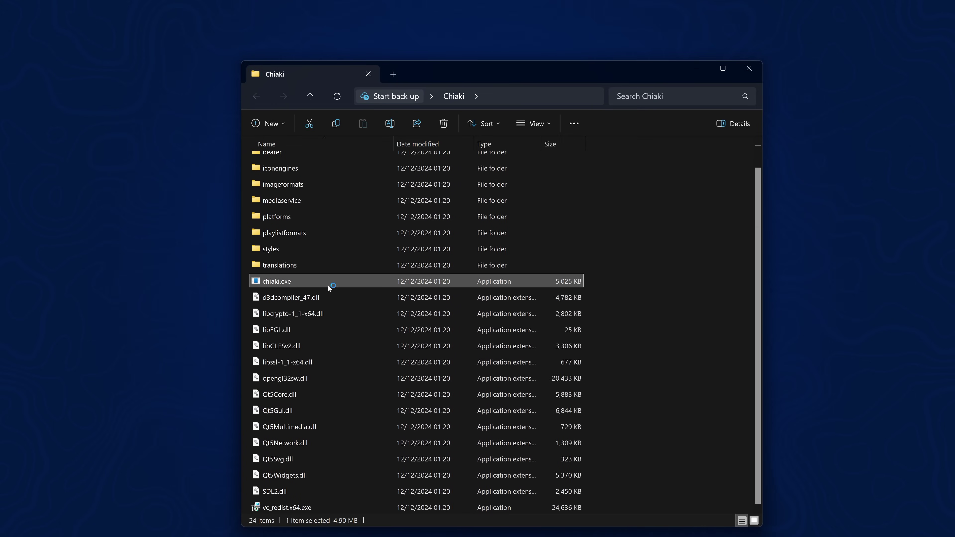
pyautogui.click(696, 68)
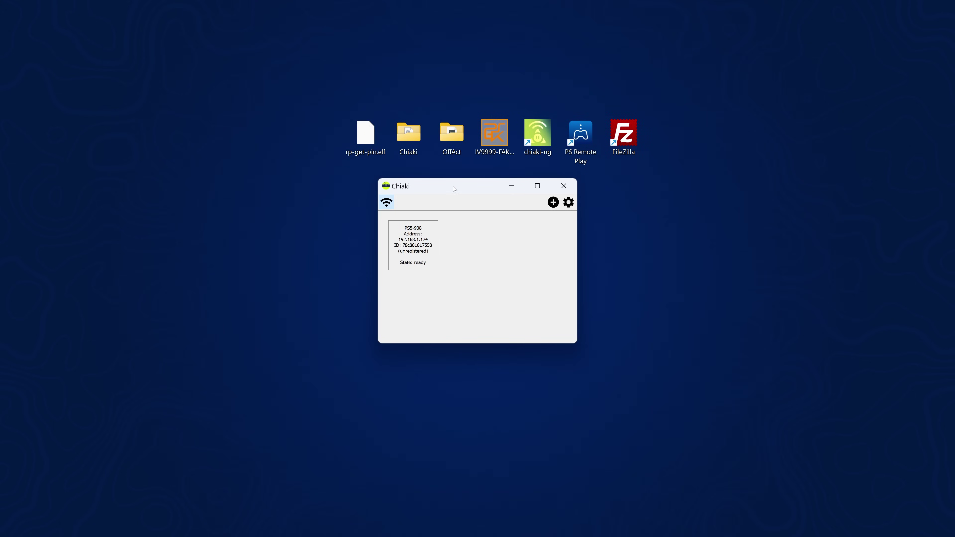
pyautogui.moveTo(454, 188); pyautogui.dragTo(421, 185)
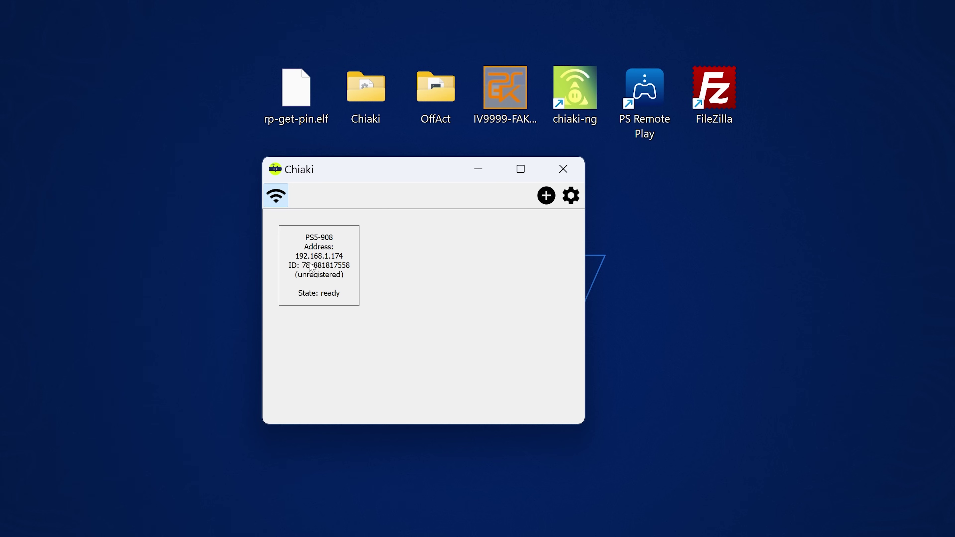
pyautogui.moveTo(403, 169); pyautogui.dragTo(442, 164)
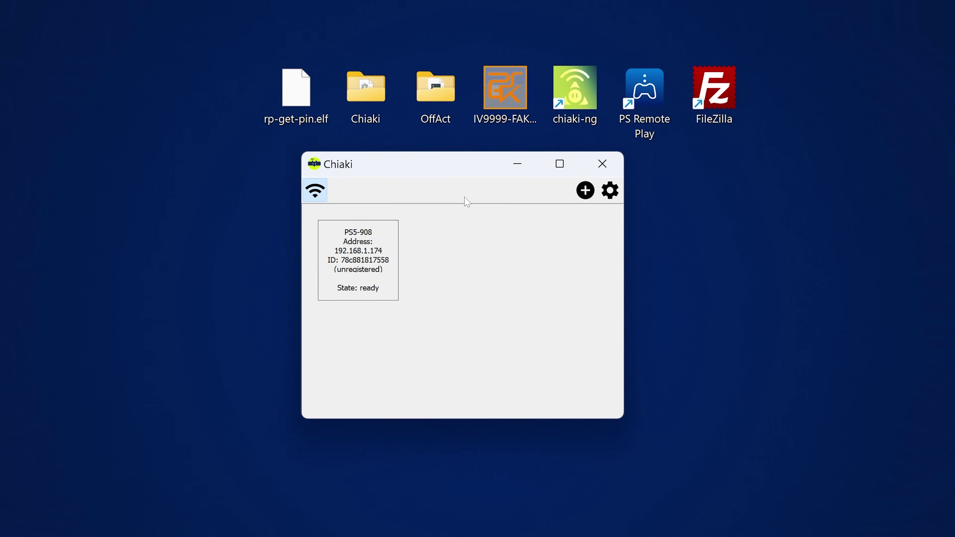
pyautogui.click(643, 96)
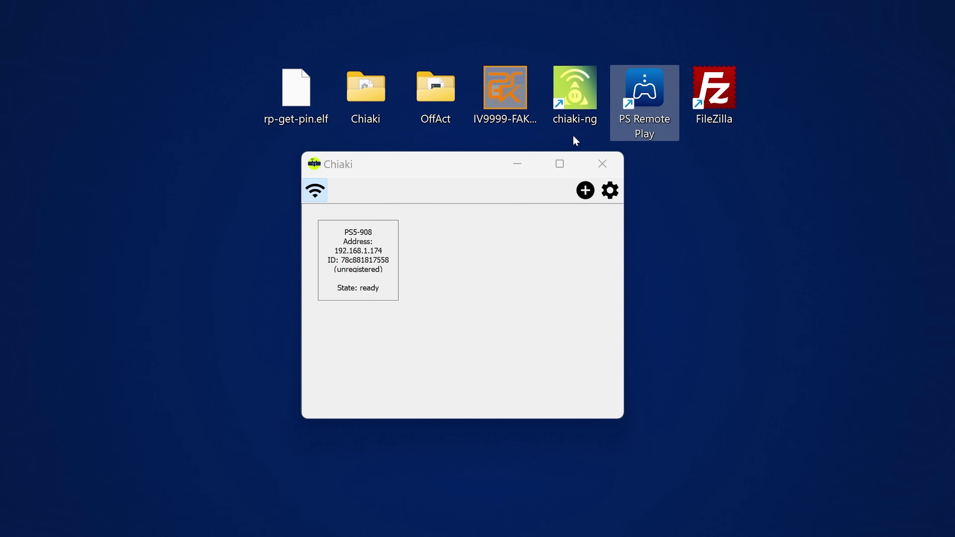
pyautogui.moveTo(490, 174); pyautogui.dragTo(502, 172)
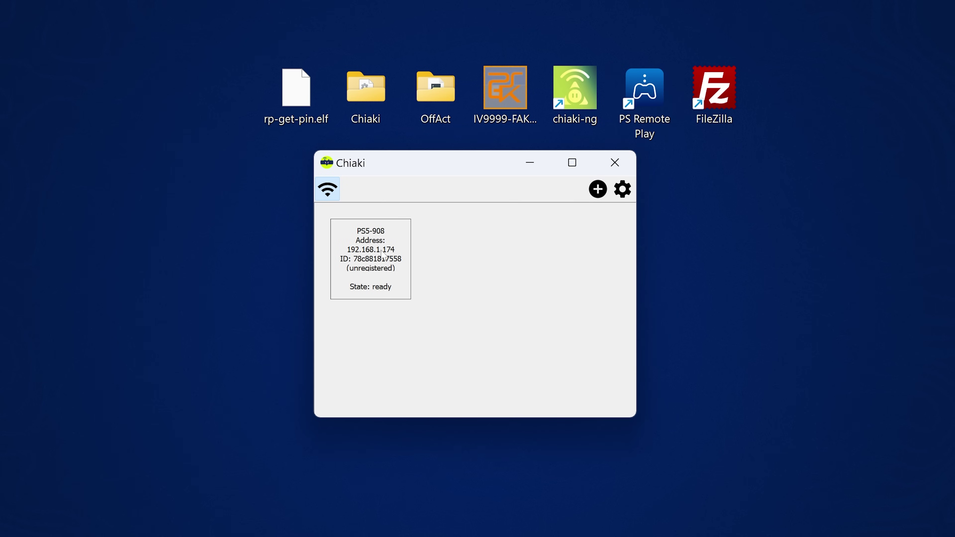
# Skip manual console entry and register PS5-908, moving from PSN Account-ID to the PIN field
pyautogui.click(598, 189)
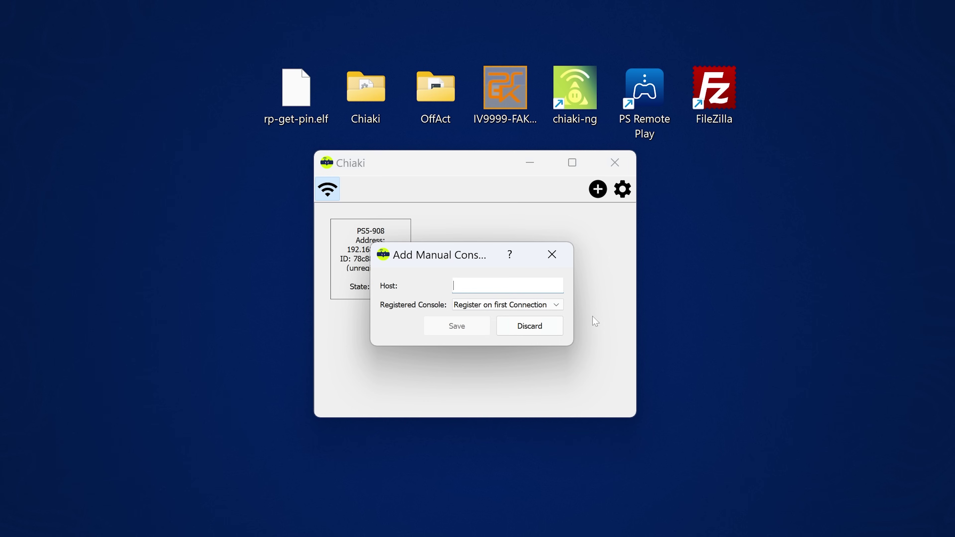
pyautogui.click(529, 325)
pyautogui.click(365, 265)
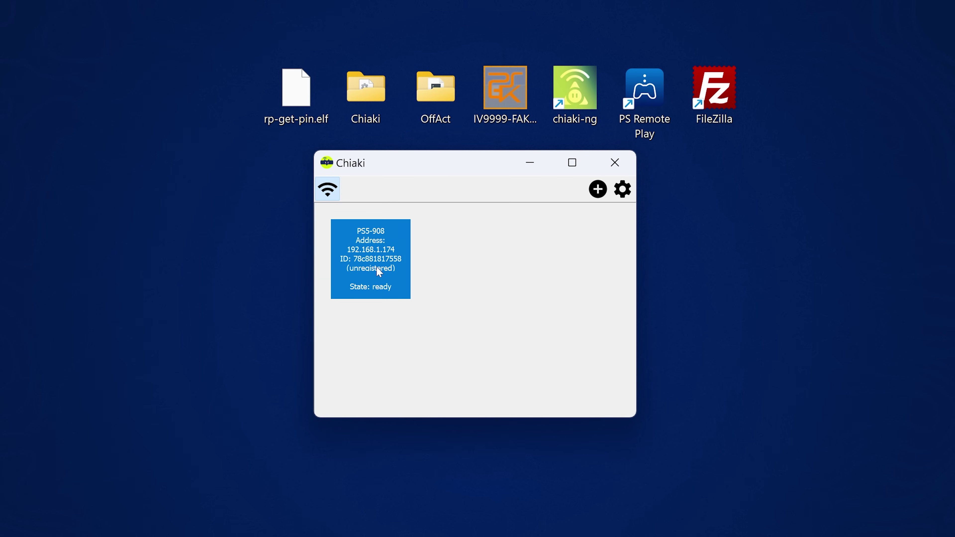
pyautogui.doubleClick(369, 264)
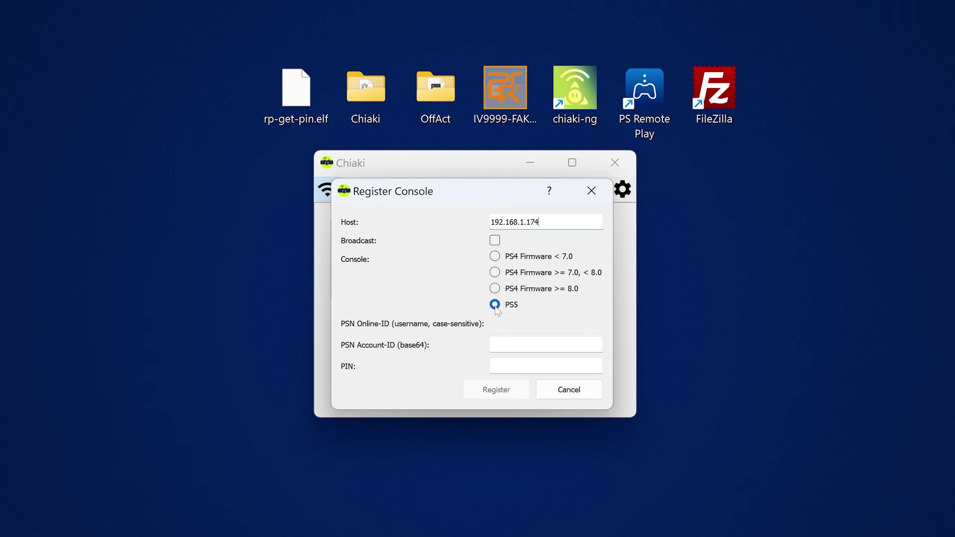
pyautogui.click(516, 345)
pyautogui.press('Tab')
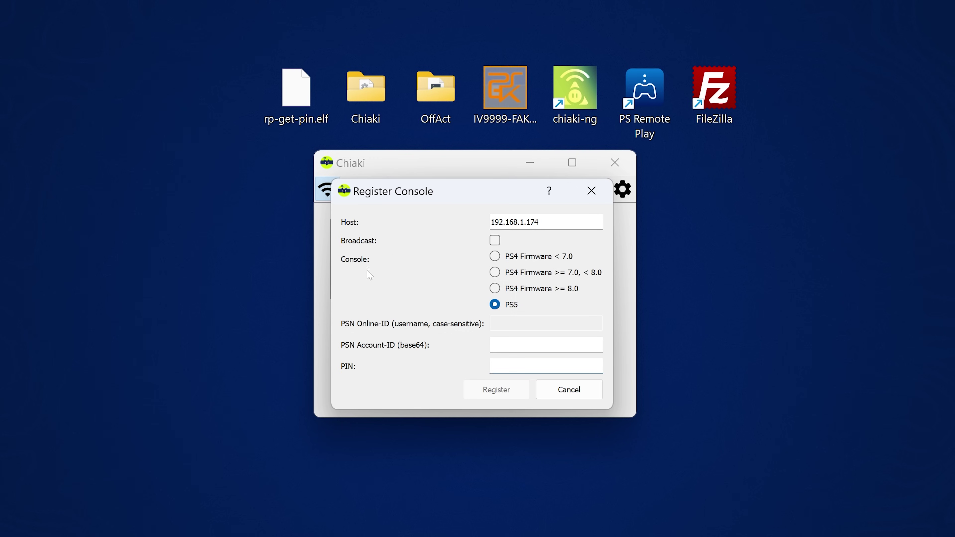
# Launch NetCat GUI from its desktop shortcut and place it beside Chiaki, at the 9021 port field
pyautogui.moveTo(154, 167); pyautogui.dragTo(225, 90)
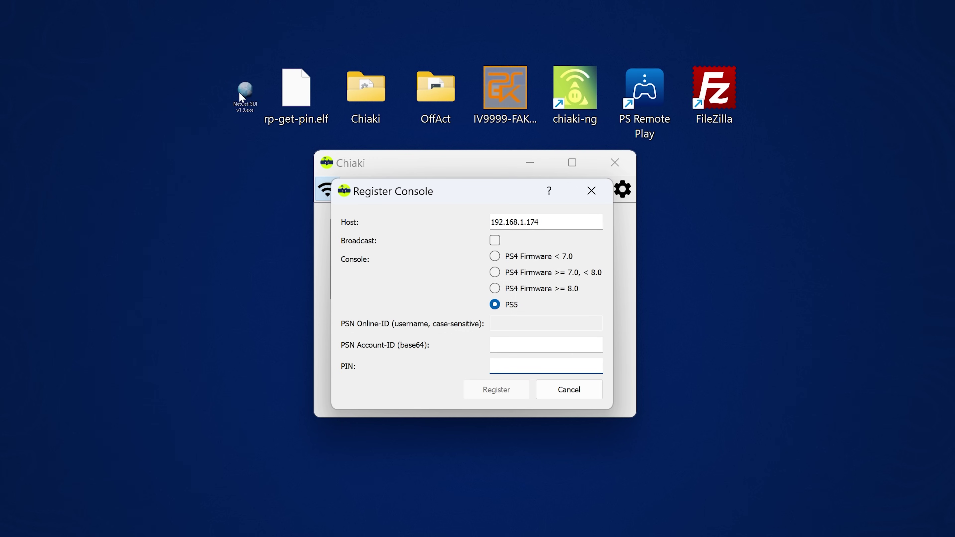
pyautogui.keyDown('ctrl'); pyautogui.click(295, 120); pyautogui.keyUp('ctrl')
pyautogui.doubleClick(226, 86)
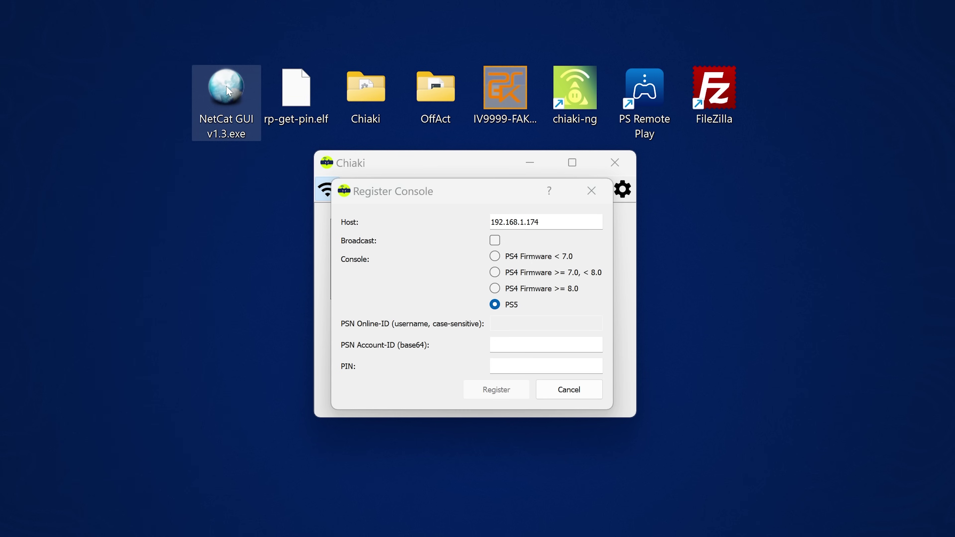
pyautogui.moveTo(12, 77); pyautogui.dragTo(103, 116)
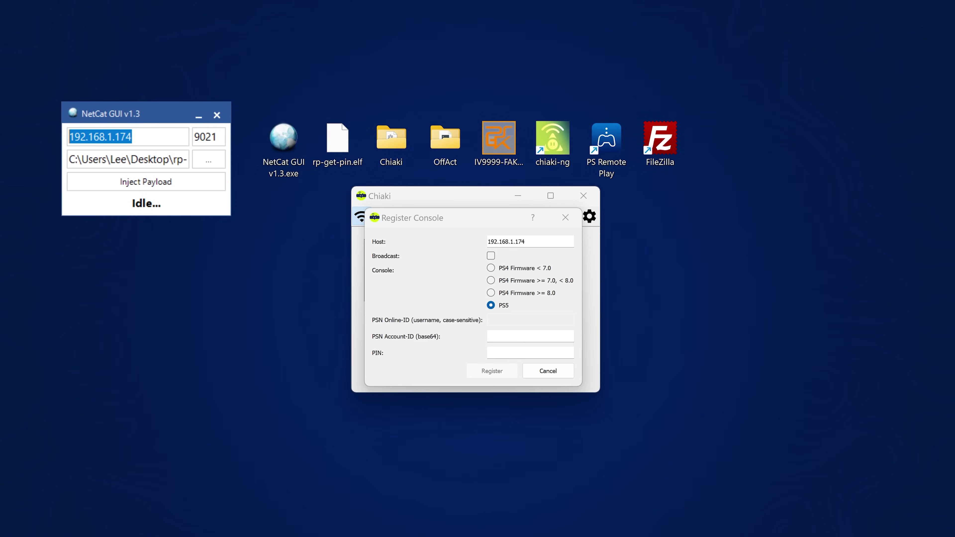
pyautogui.press('Tab')
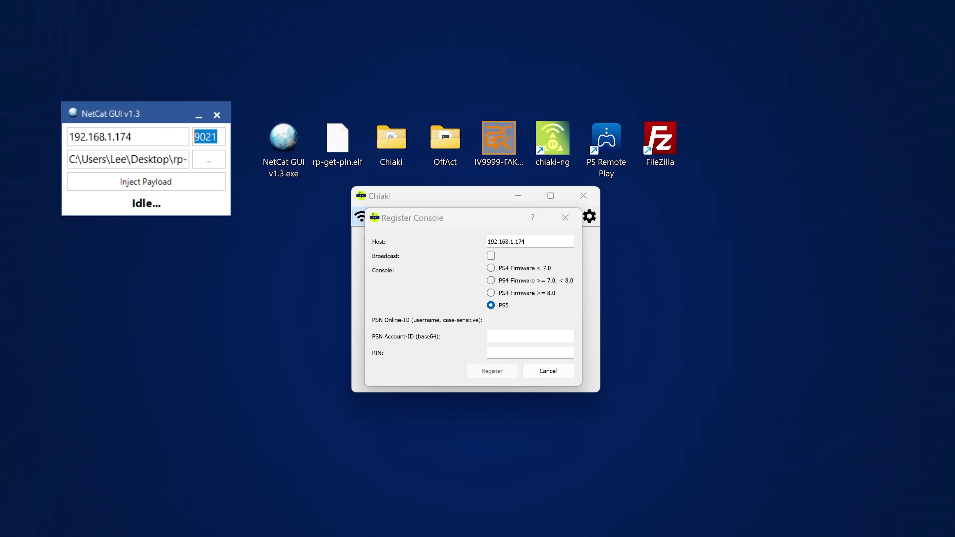
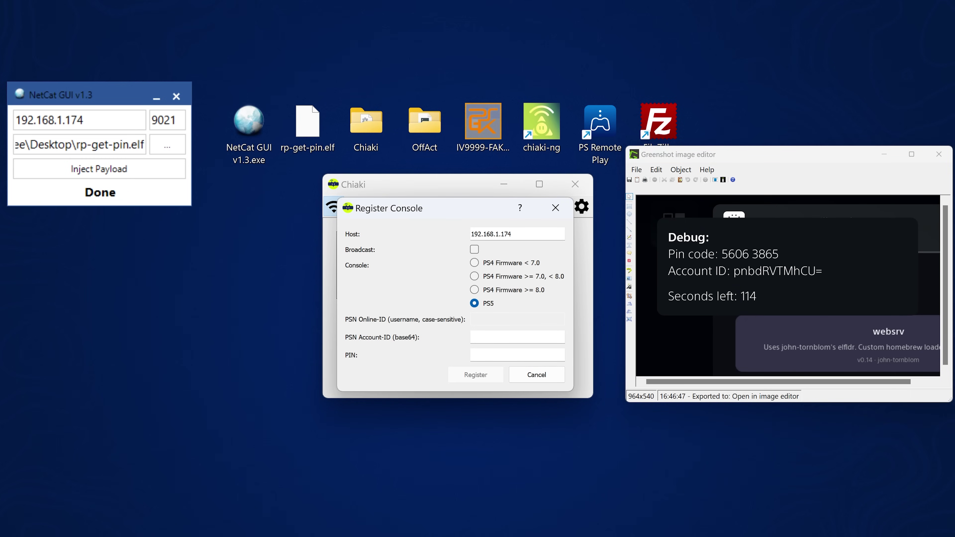
# Register the PS5 console with the pasted PSN account ID and the registration PIN
pyautogui.write('pnbdRVTMhCU=')
pyautogui.write('56063865')
pyautogui.click(486, 376)
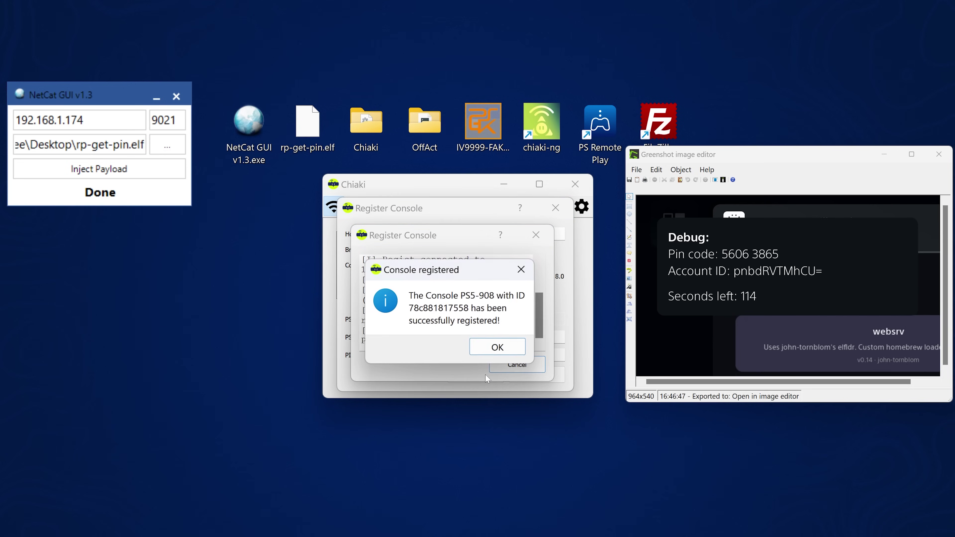
# Confirm registration, start Remote Play with PS5-908, and move the stream window to the top-left
pyautogui.click(503, 347)
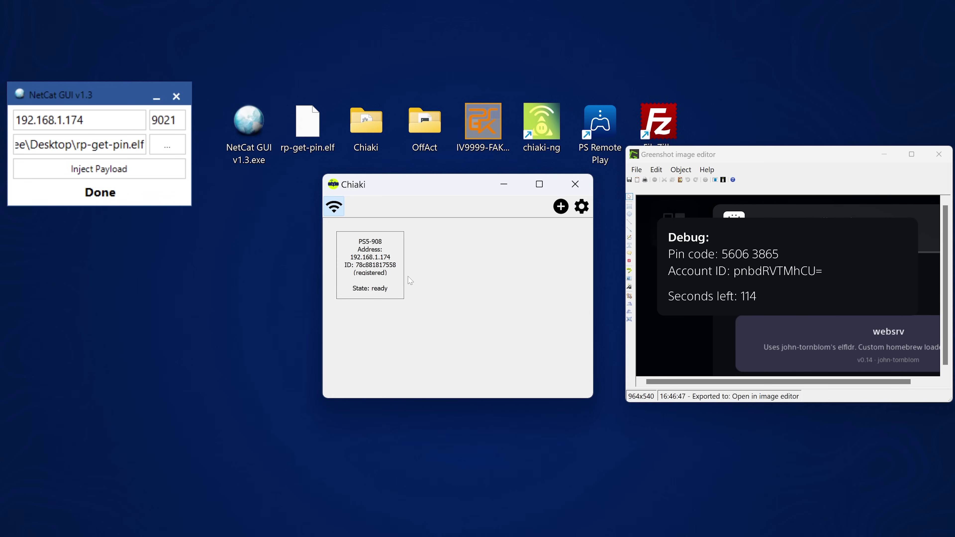
pyautogui.doubleClick(372, 265)
pyautogui.moveTo(445, 172); pyautogui.dragTo(194, 78)
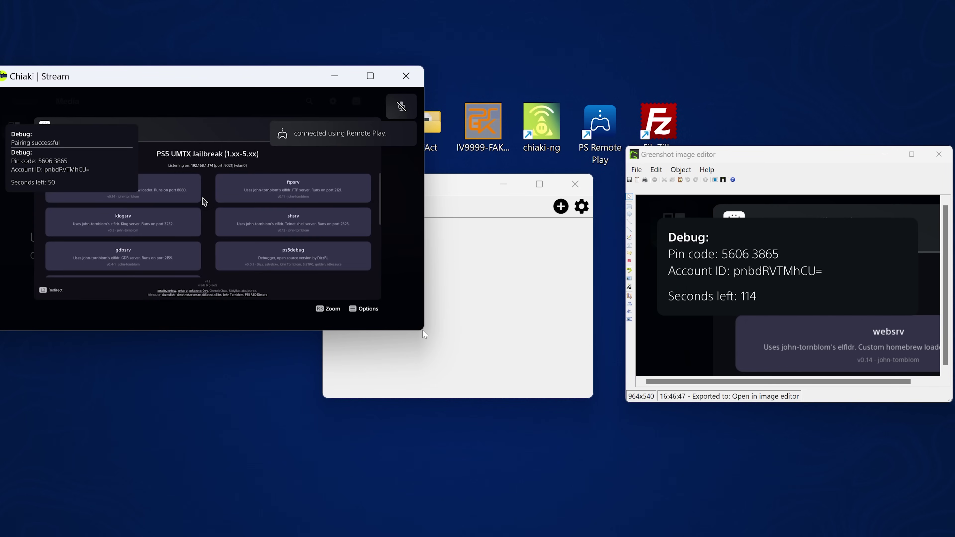
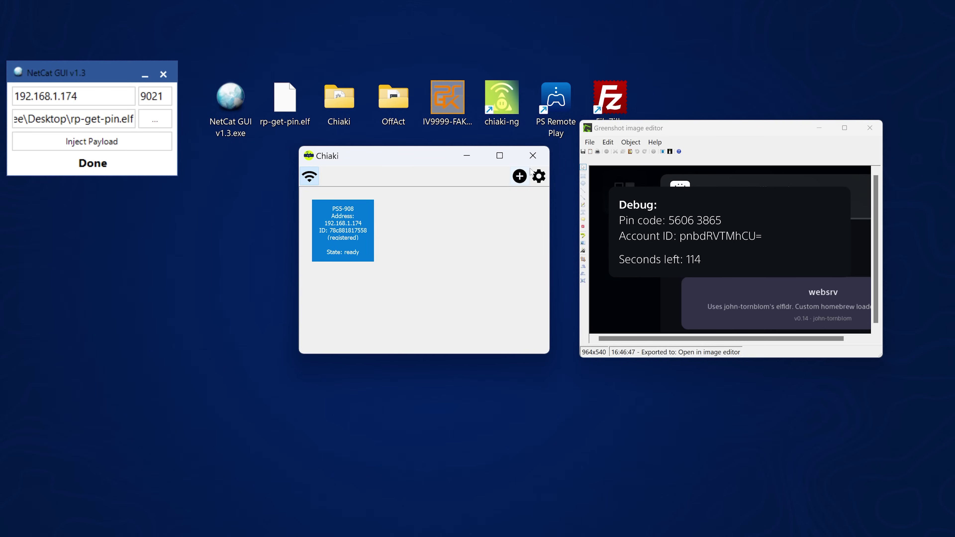
# In Chiaki Settings, replace the 4000 Audio Buffer Size with a new value beginning 19
pyautogui.click(538, 177)
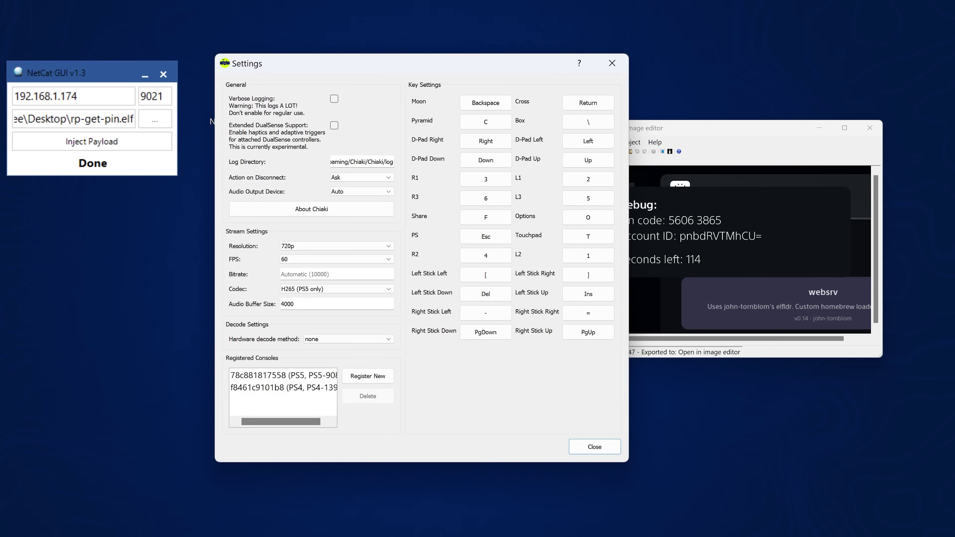
pyautogui.press('Tab')
pyautogui.write('19')
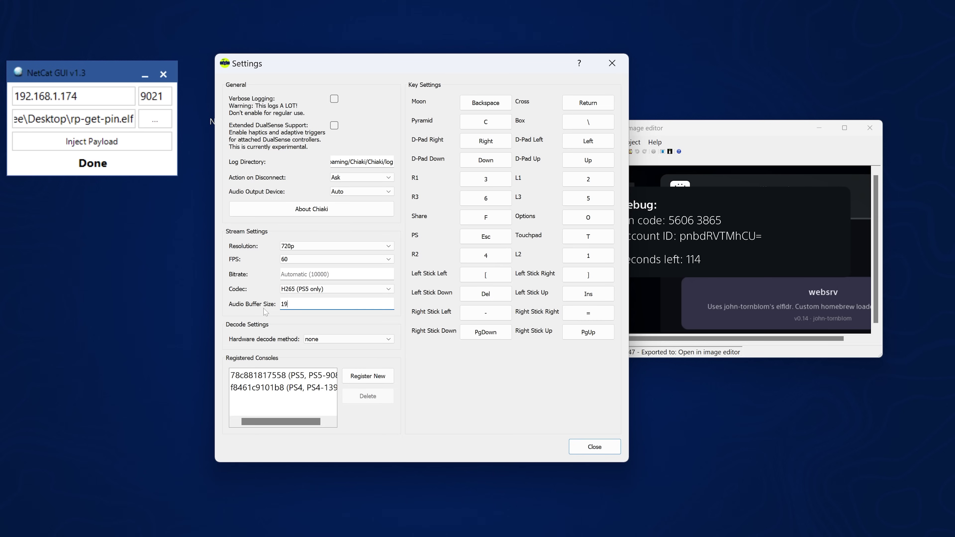
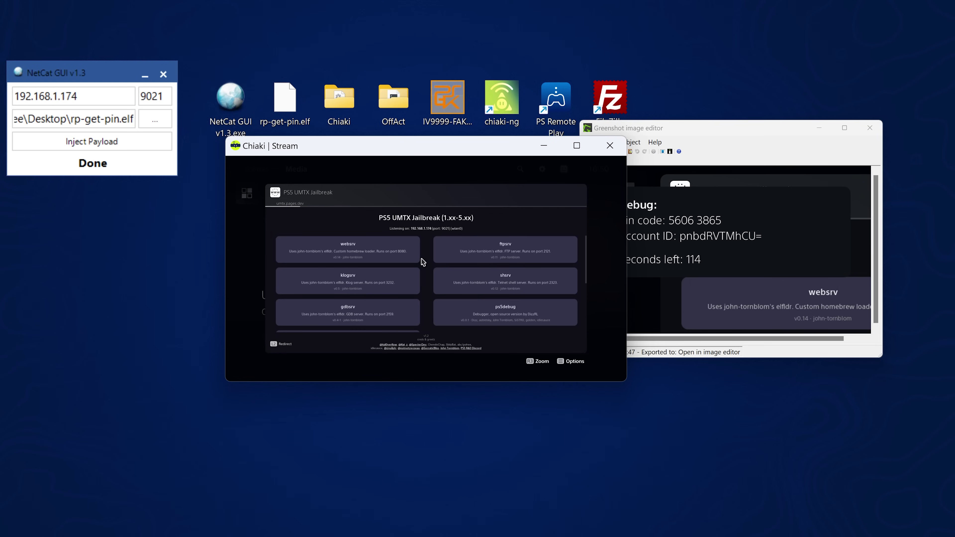
# Disconnect the remote play stream without putting the console to sleep, then return to Chiaki's settings
pyautogui.hotkey('alt', 'F4')
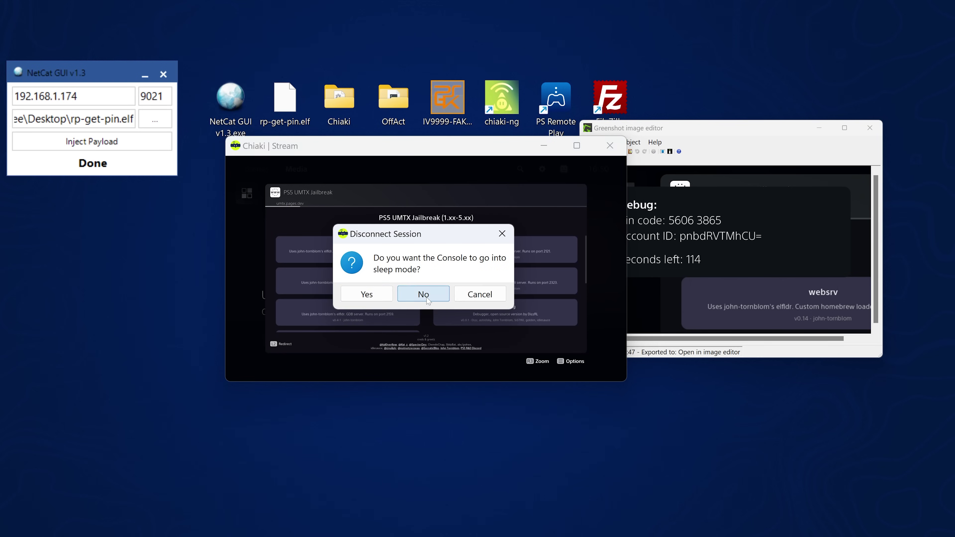
pyautogui.click(427, 299)
pyautogui.click(541, 175)
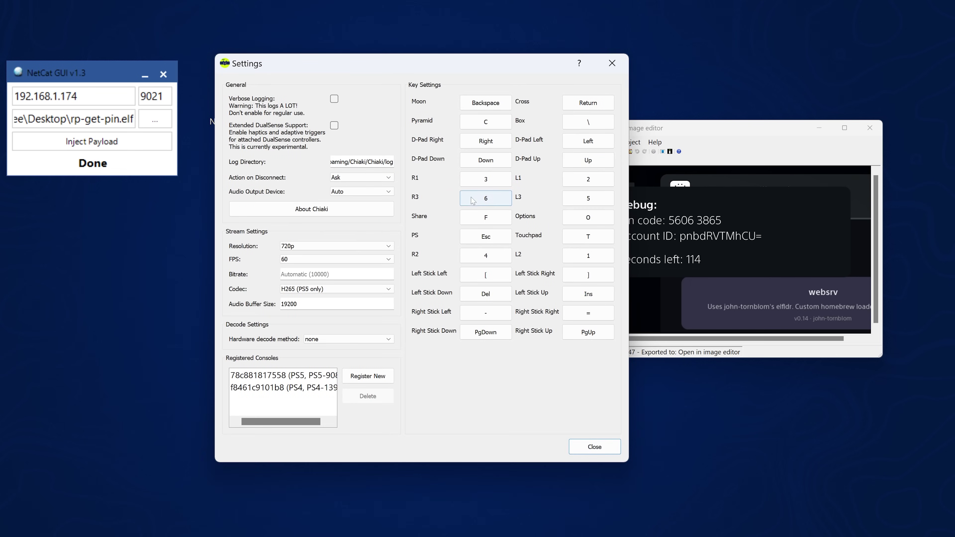
# Close Chiaki Settings and open the desktop Chiaki folder's audio subfolder in File Explorer
pyautogui.click(612, 63)
pyautogui.doubleClick(336, 100)
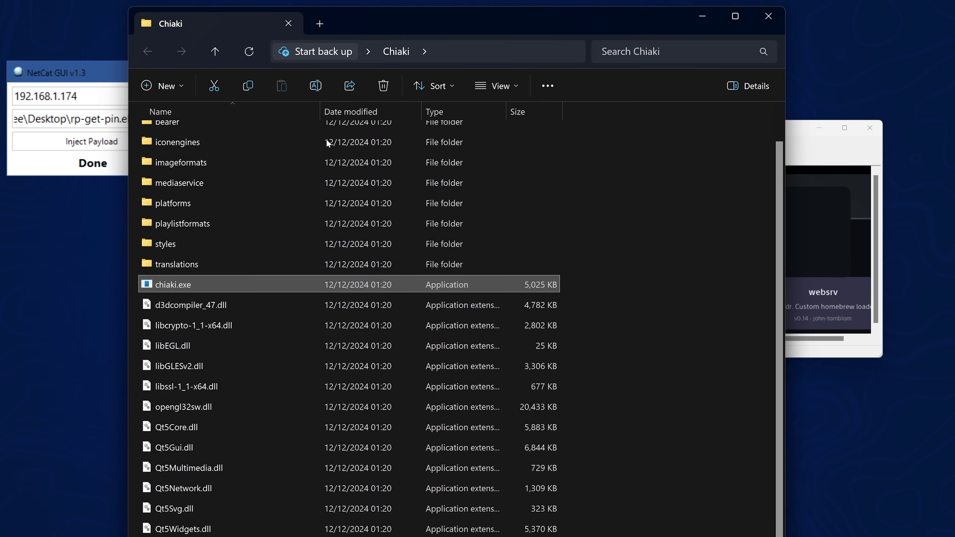
pyautogui.scroll(2, 222, 235)
pyautogui.doubleClick(186, 131)
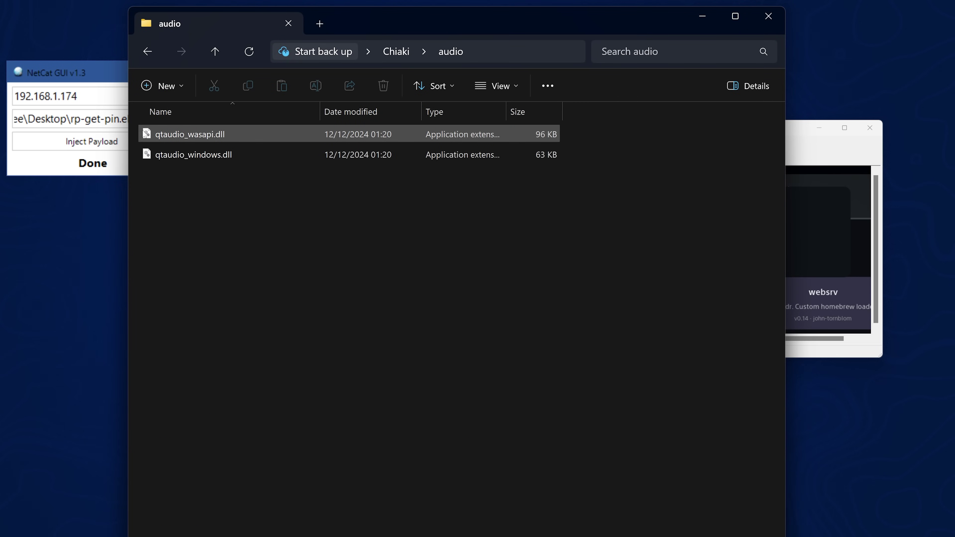
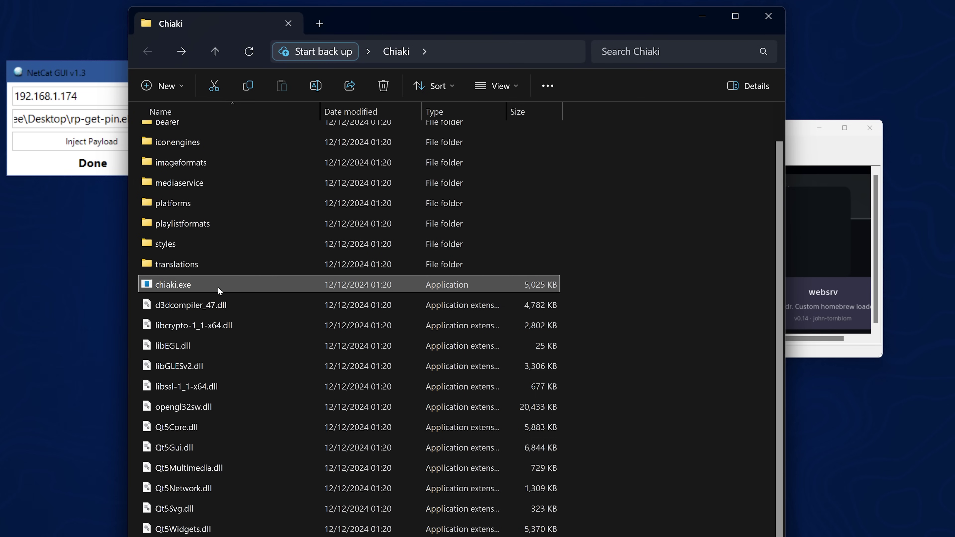
# Minimize File Explorer and bring the Chiaki window forward, shifting it left
pyautogui.click(666, 24)
pyautogui.click(702, 16)
pyautogui.moveTo(391, 164); pyautogui.dragTo(309, 163)
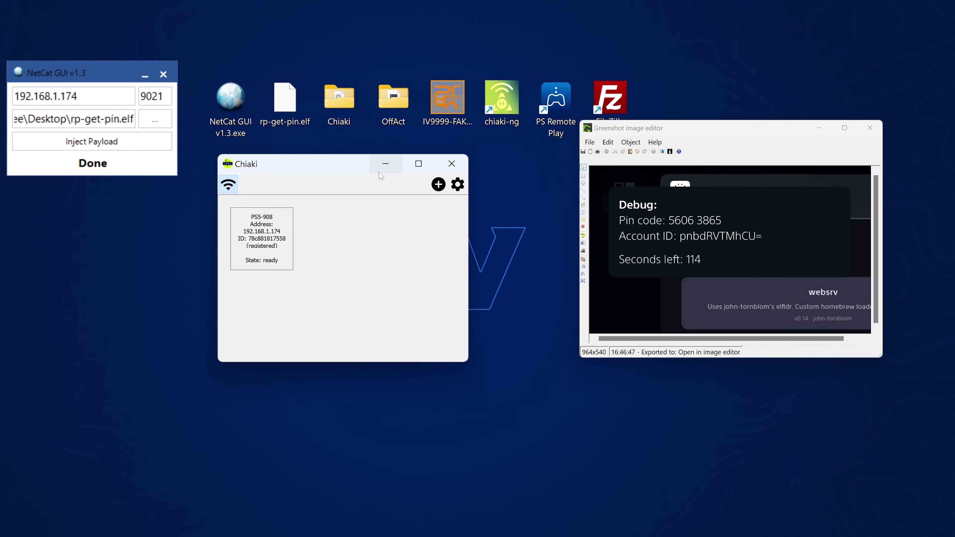
# Replace the 19200 audio buffer size with 4000 in Chiaki's settings and close them
pyautogui.click(457, 185)
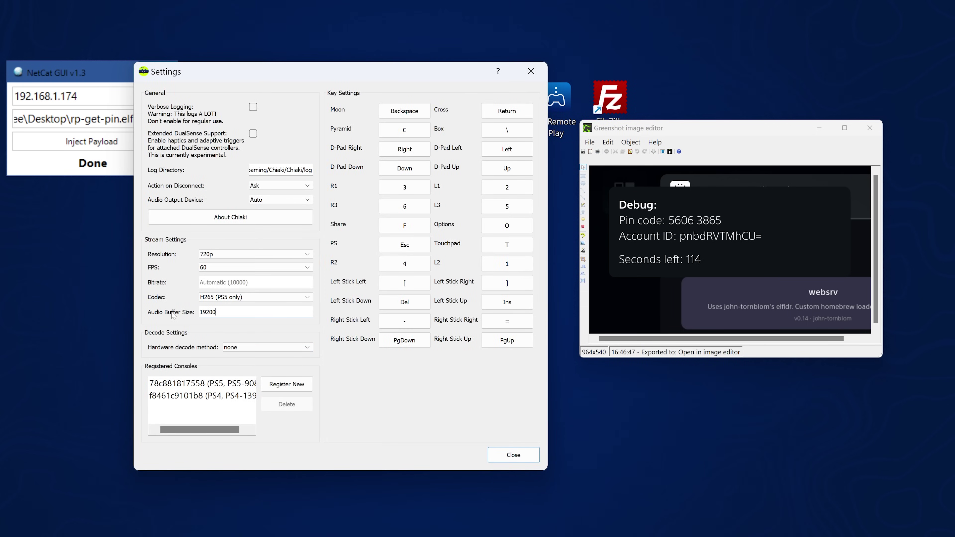
pyautogui.hotkey('ctrl', 'a')
pyautogui.write('4000')
pyautogui.click(495, 456)
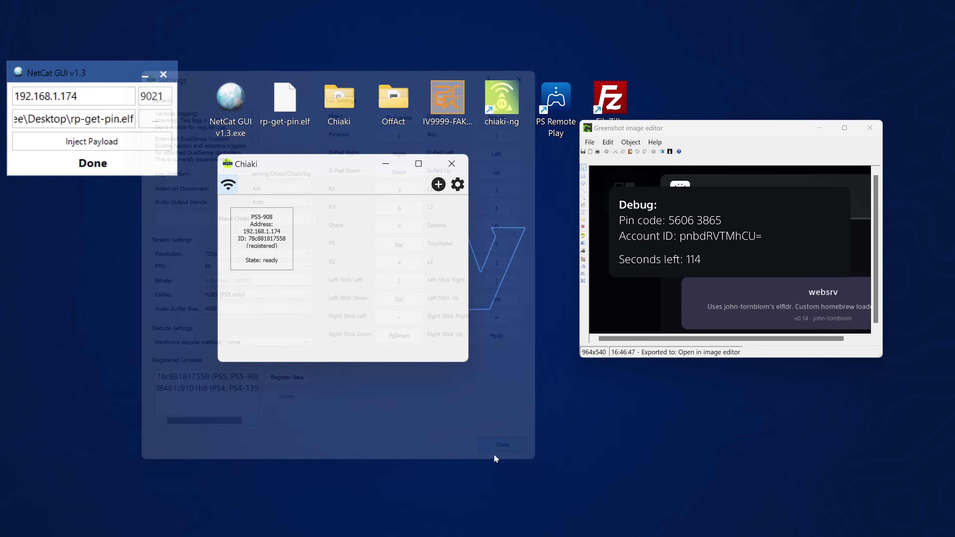
# Start streaming from PS5-908, moving the stream window top-left and stretching it across the screen
pyautogui.doubleClick(271, 231)
pyautogui.moveTo(373, 151); pyautogui.dragTo(124, 49)
pyautogui.moveTo(368, 274); pyautogui.dragTo(953, 486)
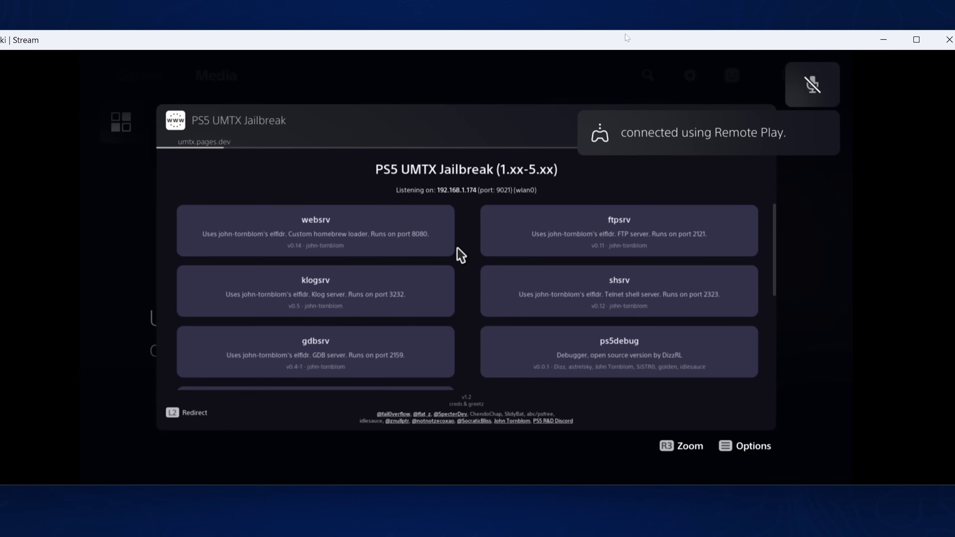
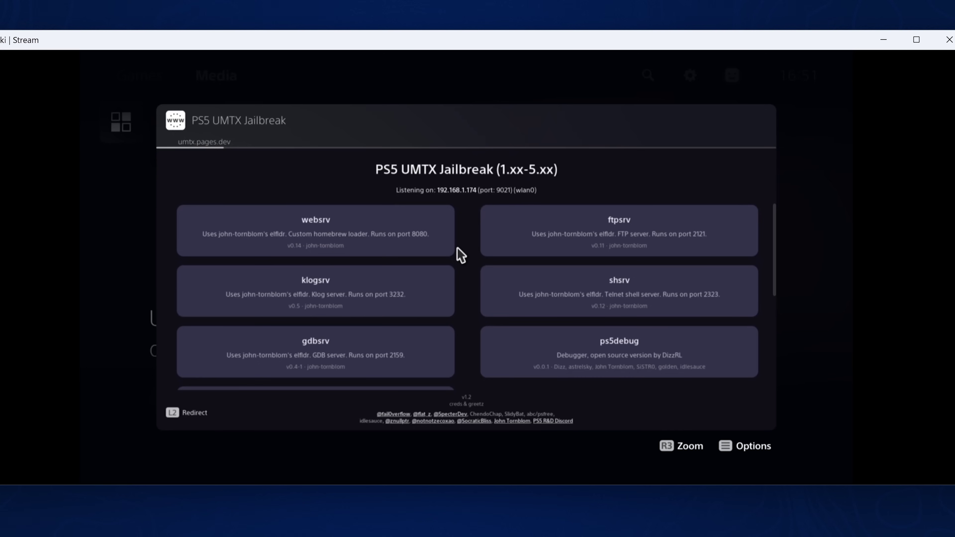
# Close the Chiaki stream window showing the UMTX Jailbreak menu to end the PS5 session
pyautogui.click(948, 40)
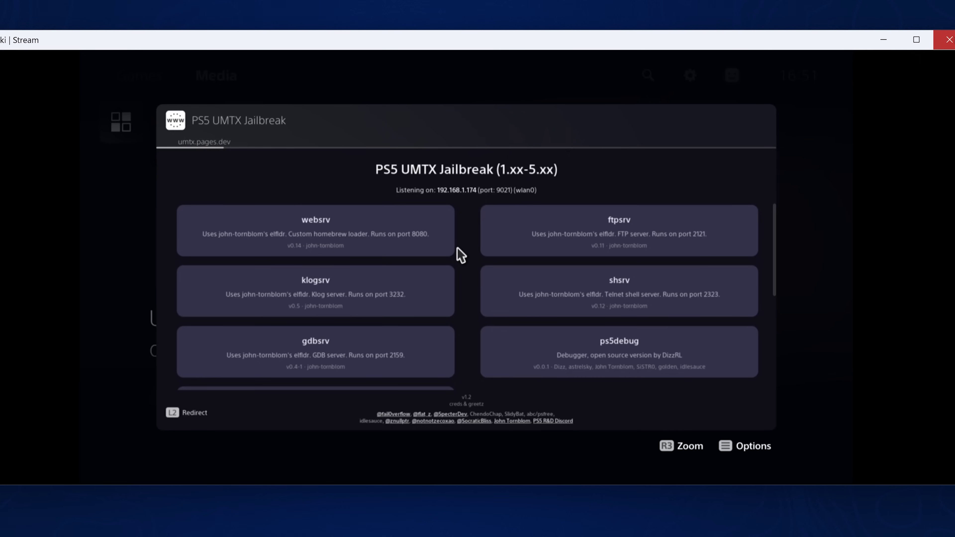
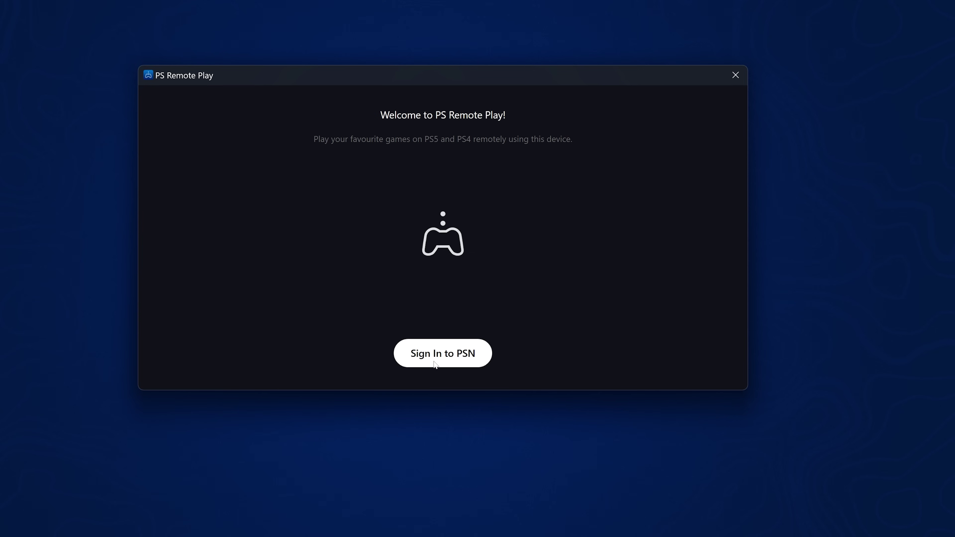
# Start the PSN sign-in and put the cursor in the sign-in ID field
pyautogui.click(434, 362)
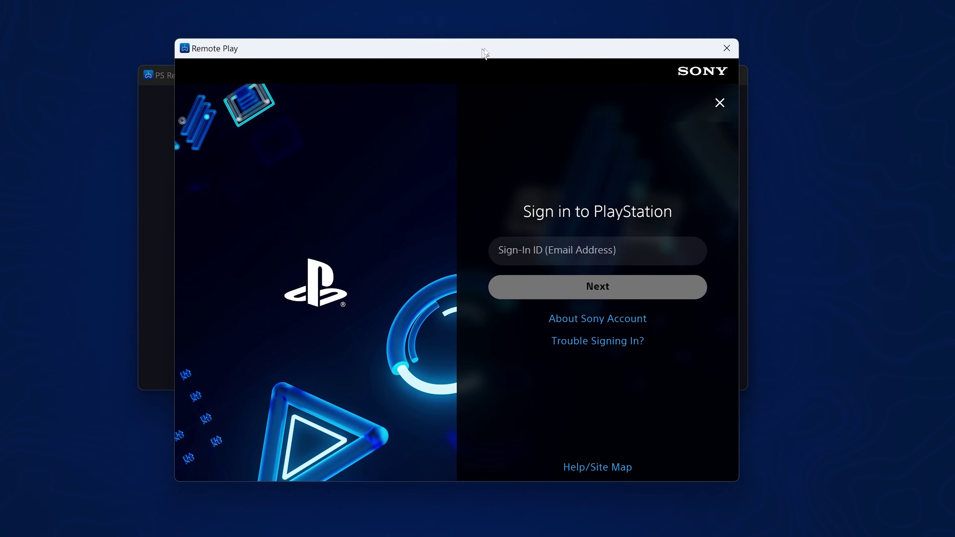
pyautogui.moveTo(483, 49); pyautogui.dragTo(474, 37)
pyautogui.click(538, 238)
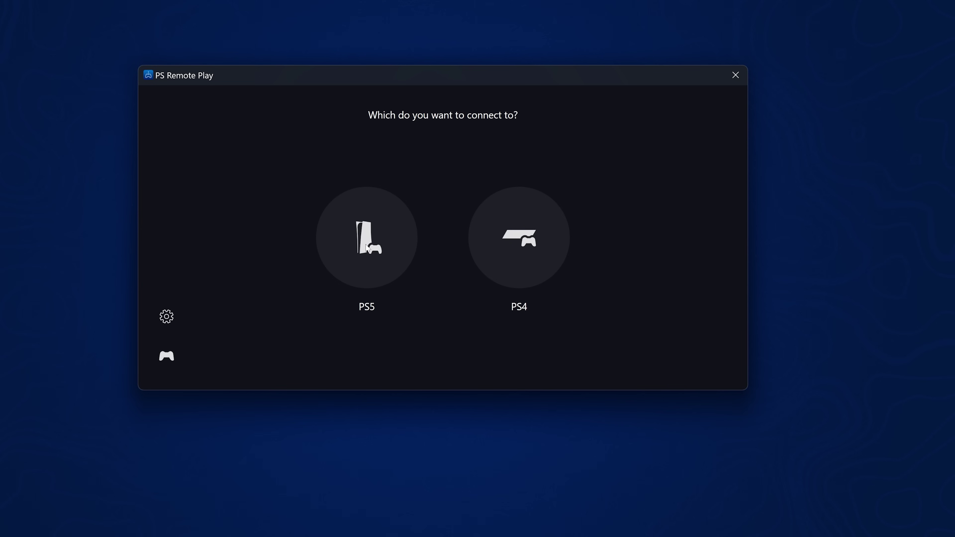
# Pick PS5, dismiss the Remote Play notice, and choose Pair Manually when the console isn't found
pyautogui.click(368, 248)
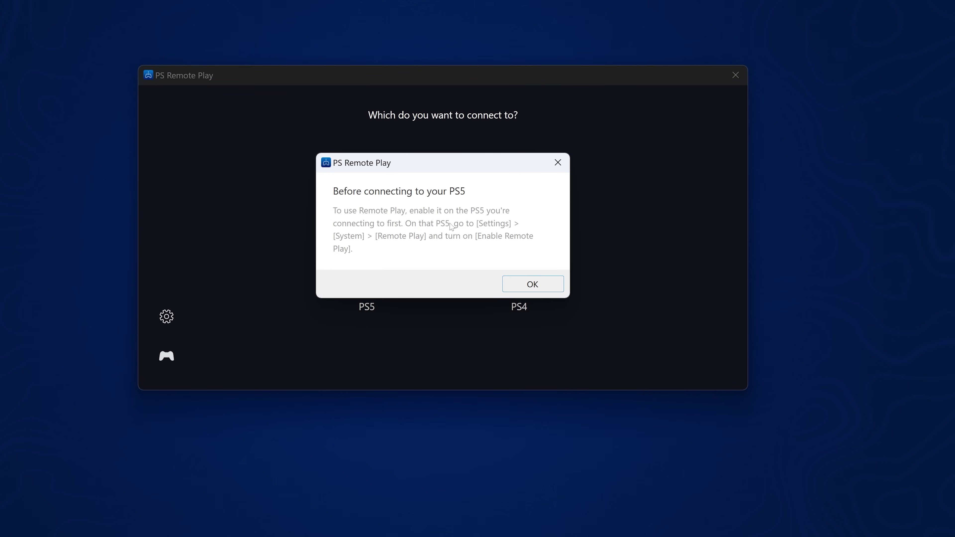
pyautogui.click(535, 283)
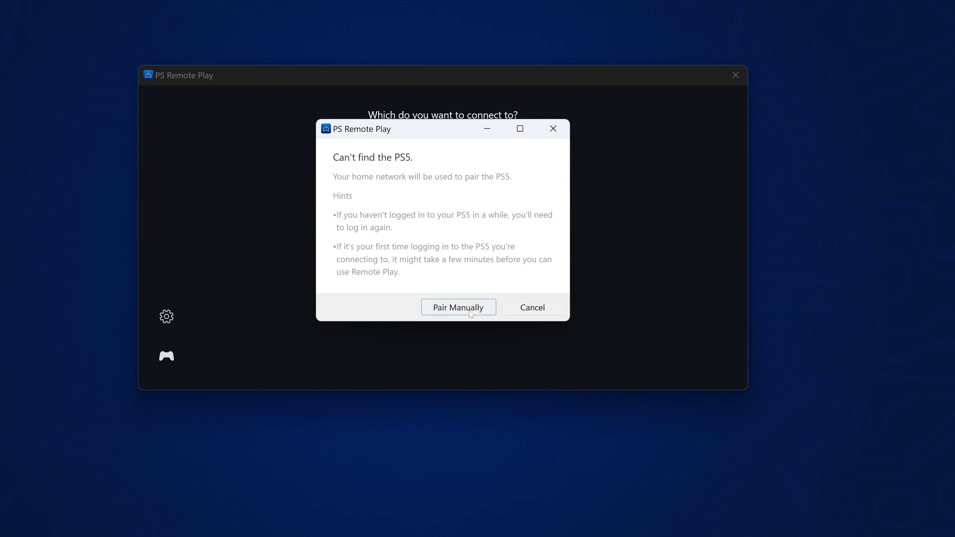
pyautogui.click(450, 303)
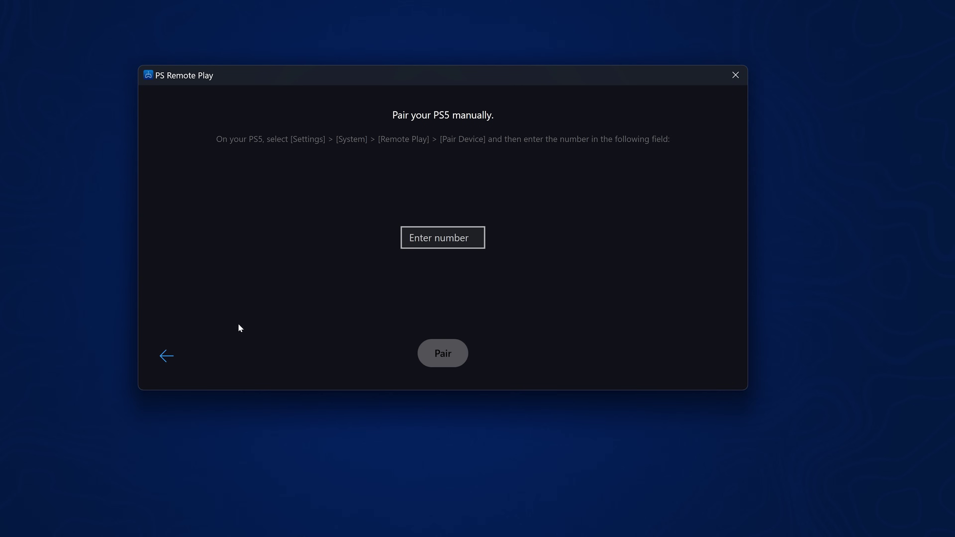
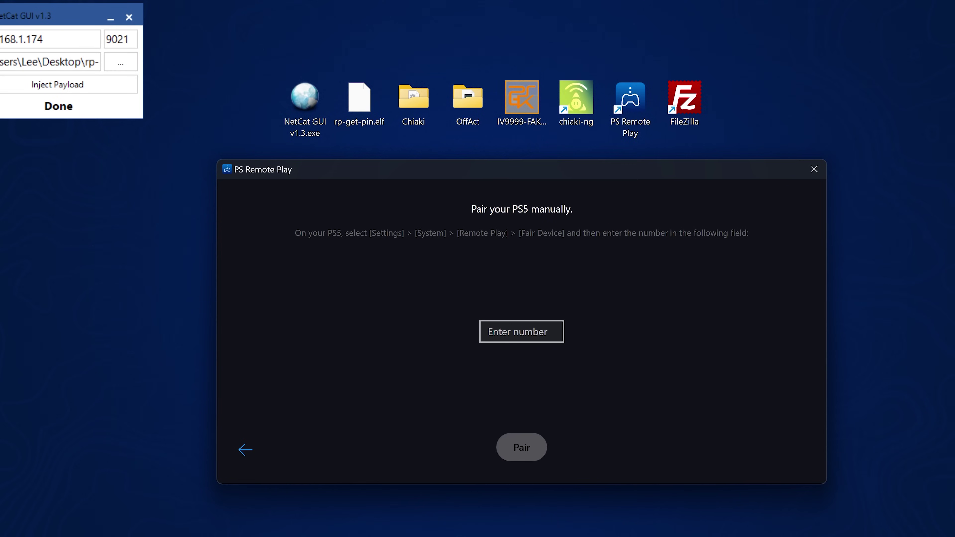
# Enter the PS5's pairing number into the manual pairing Enter number field
pyautogui.write('172')
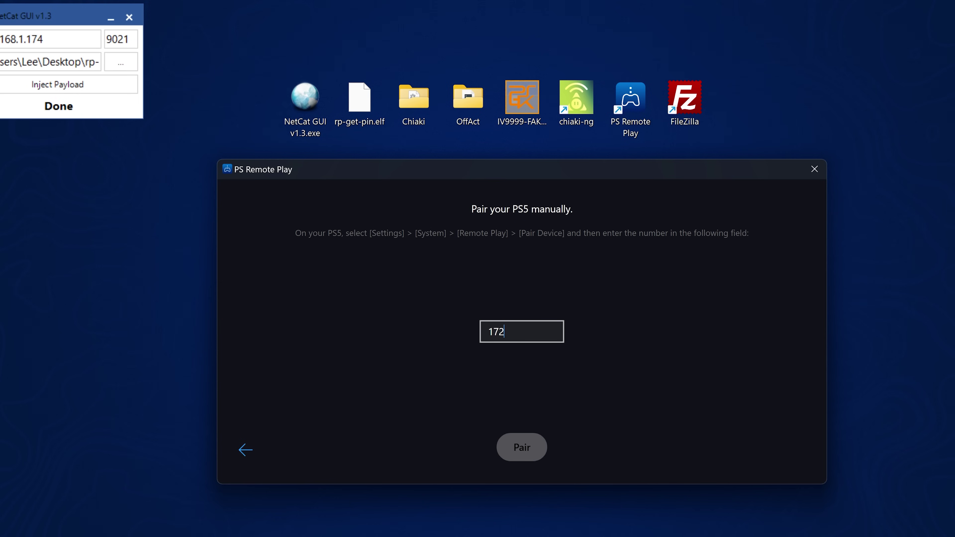
pyautogui.write('42684')
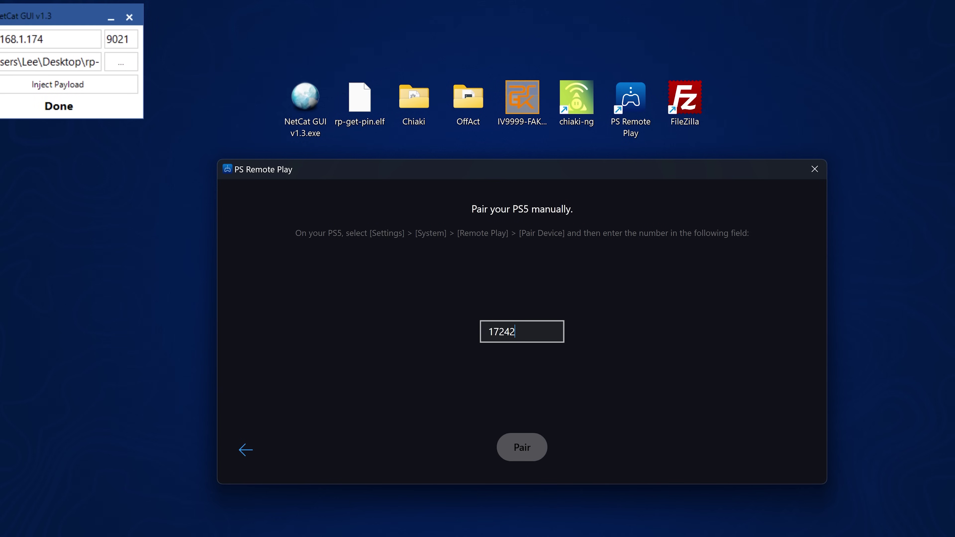
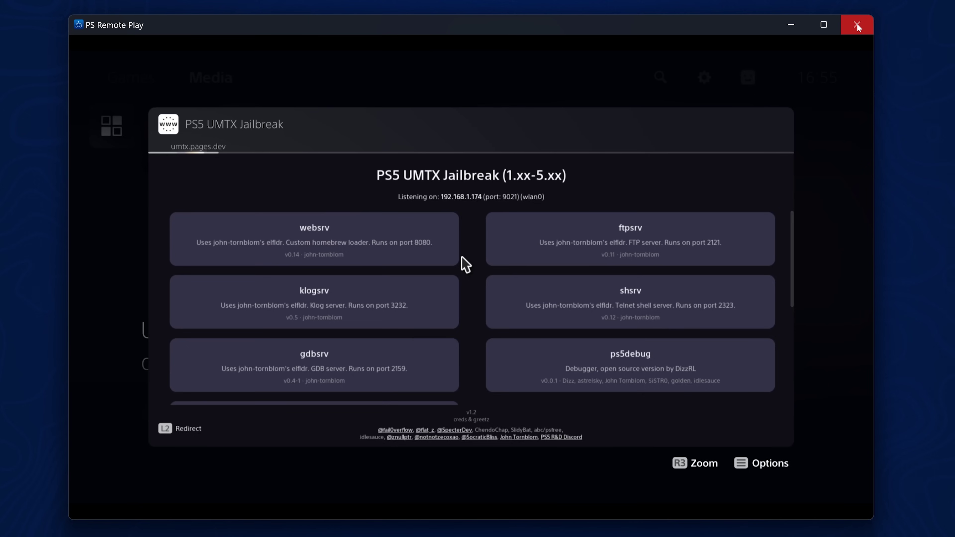
# Close the PS Remote Play window showing the PS5 UMTX Jailbreak payload menu
pyautogui.click(857, 24)
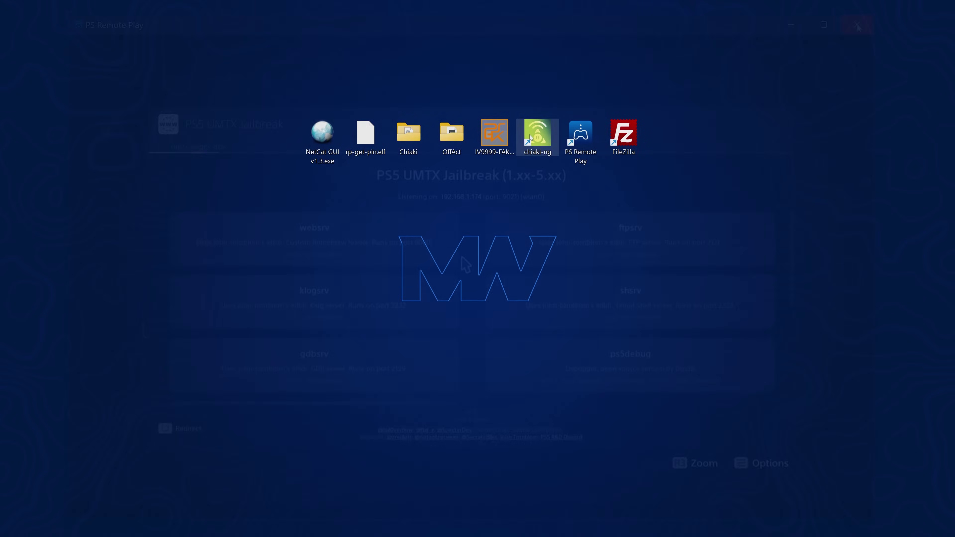
# Launch chiaki-ng from its desktop shortcut to list the ready PS5-908 console
pyautogui.doubleClick(539, 138)
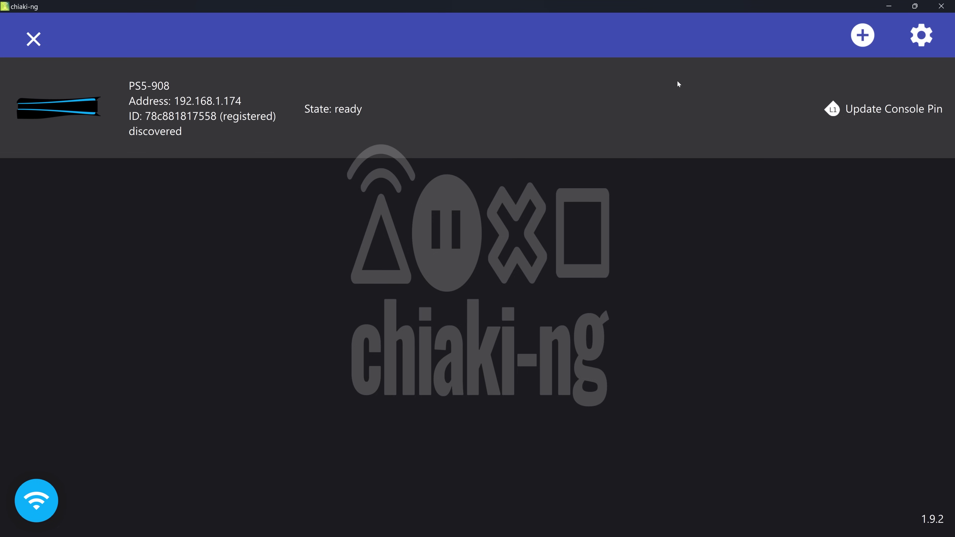
# From the Config settings, log in to PSN and dismiss the passkey prompt to generate tokens
pyautogui.click(921, 35)
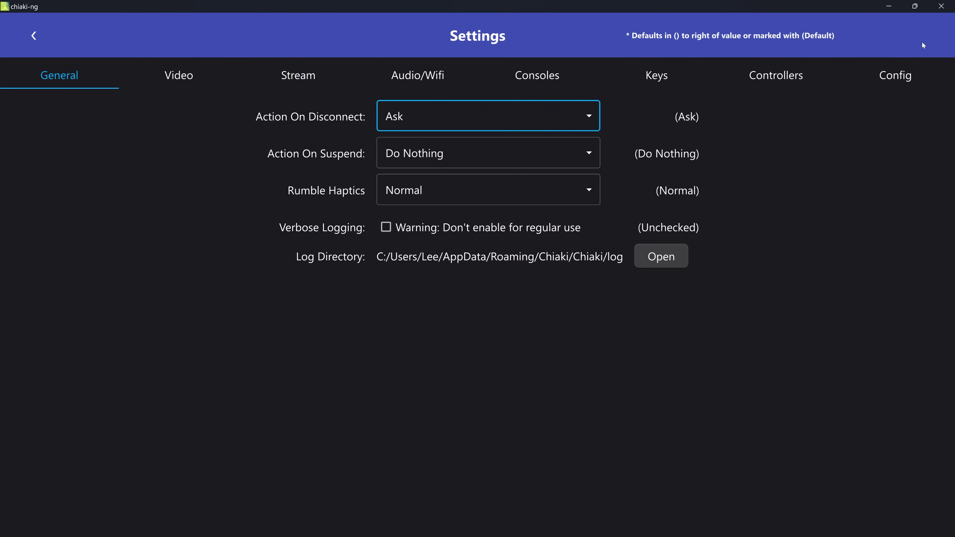
pyautogui.click(903, 79)
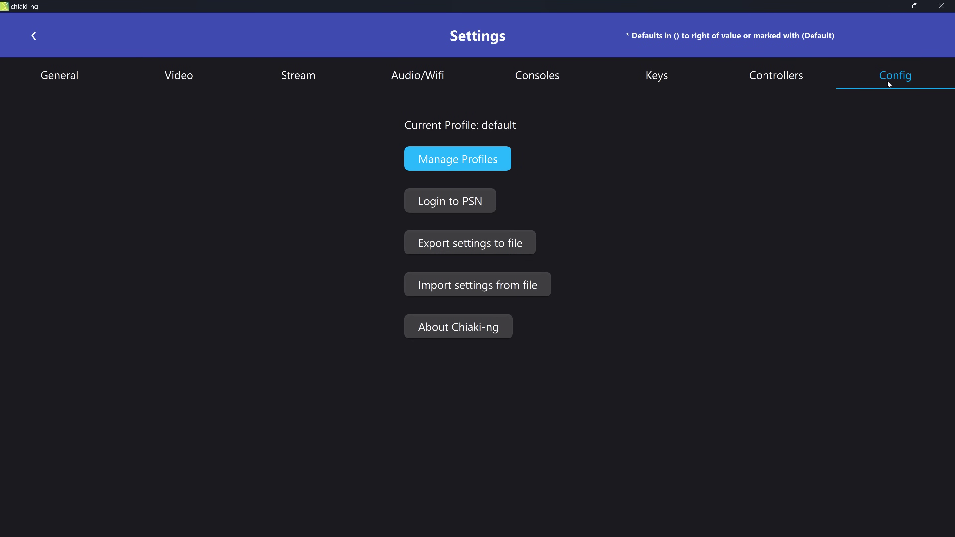
pyautogui.click(452, 203)
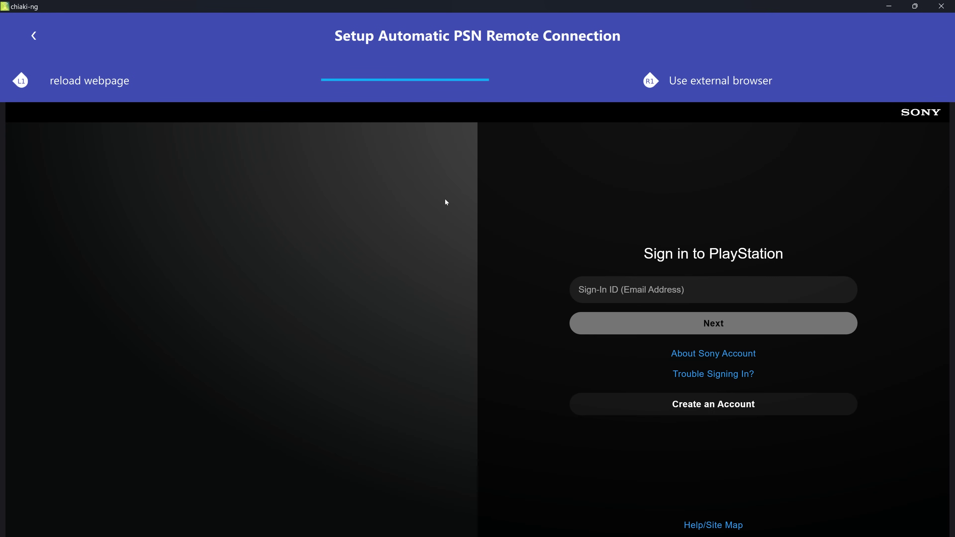
pyautogui.click(593, 149)
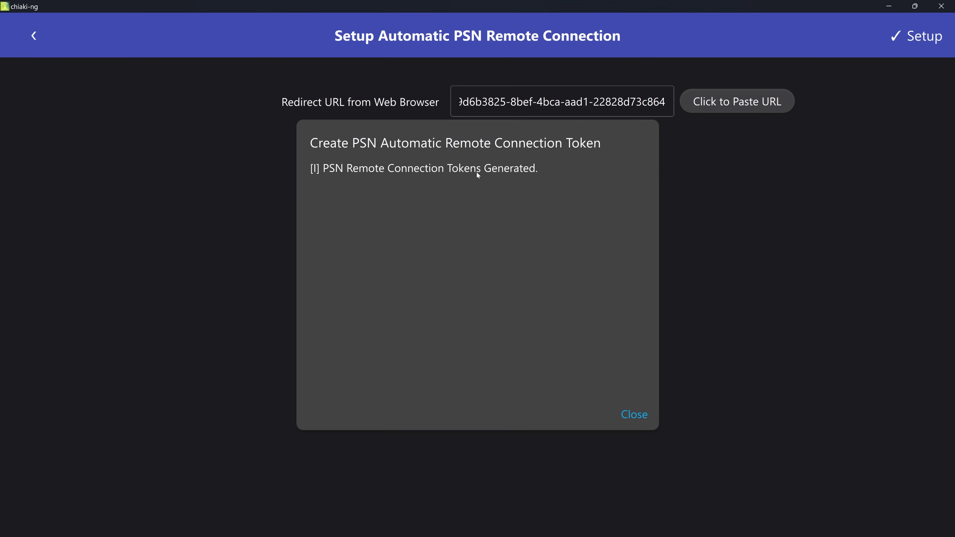
# Close the token dialog so the Main PS4 Console PSN remote-connection entry appears
pyautogui.click(639, 414)
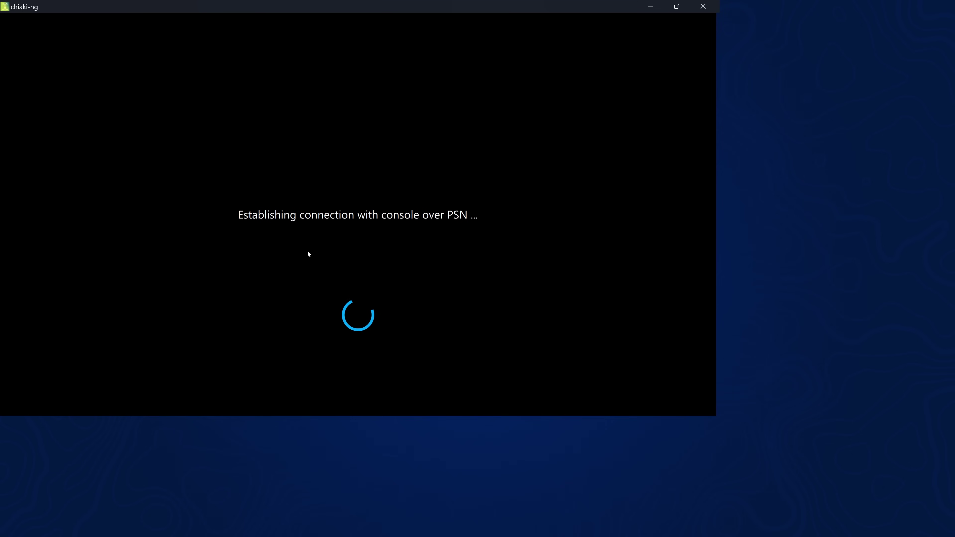
# Restore the chiaki-ng window from full screen, shrink it, and centre it on the desktop
pyautogui.moveTo(456, 7); pyautogui.dragTo(492, 18)
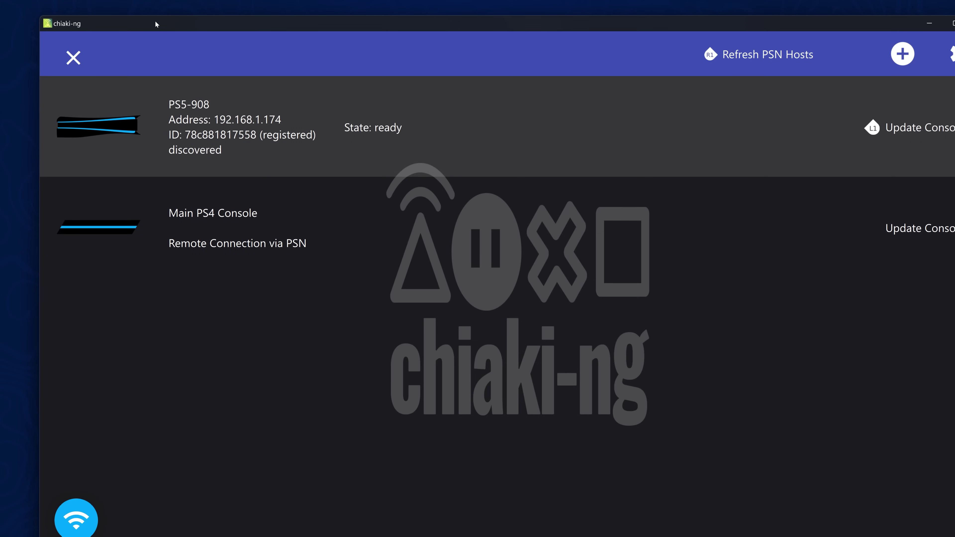
pyautogui.moveTo(44, 16); pyautogui.dragTo(314, 122)
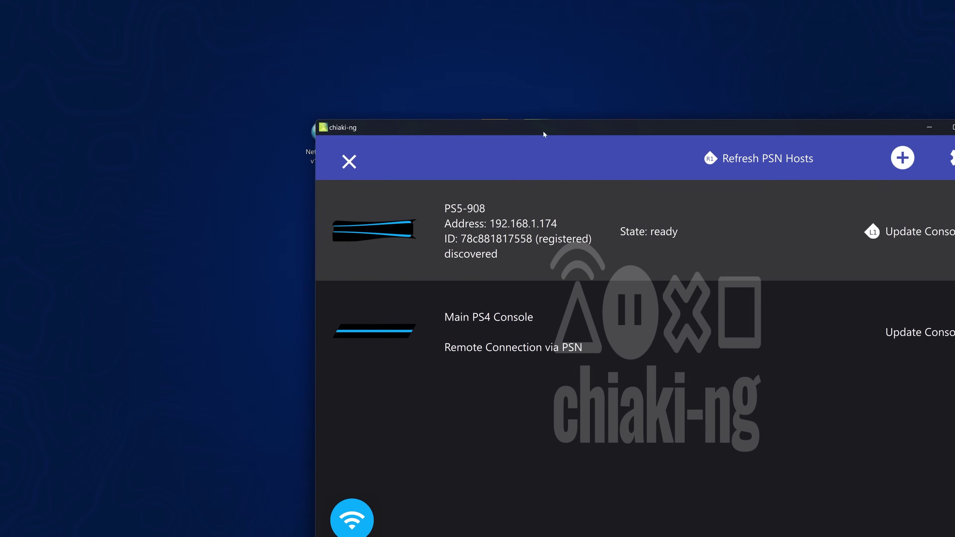
pyautogui.moveTo(616, 125); pyautogui.dragTo(440, 50)
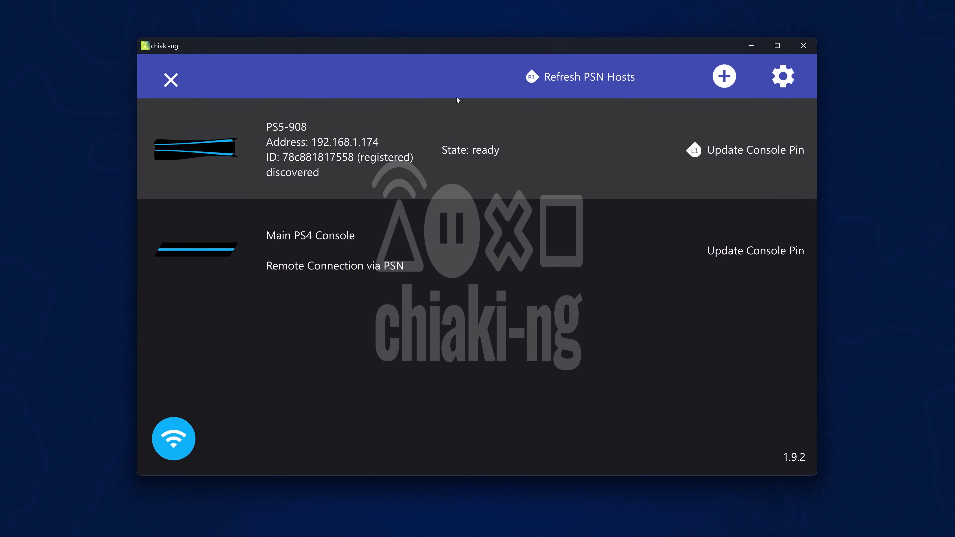